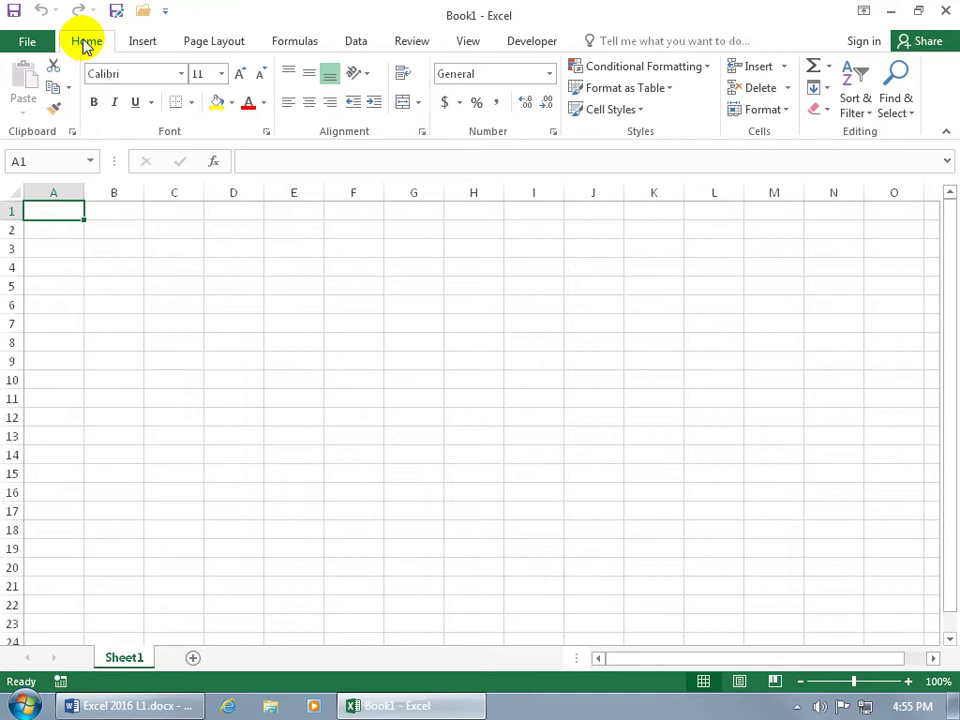
- Look over the Insert tab commands, then return to the Home tab
left_click(140, 43)
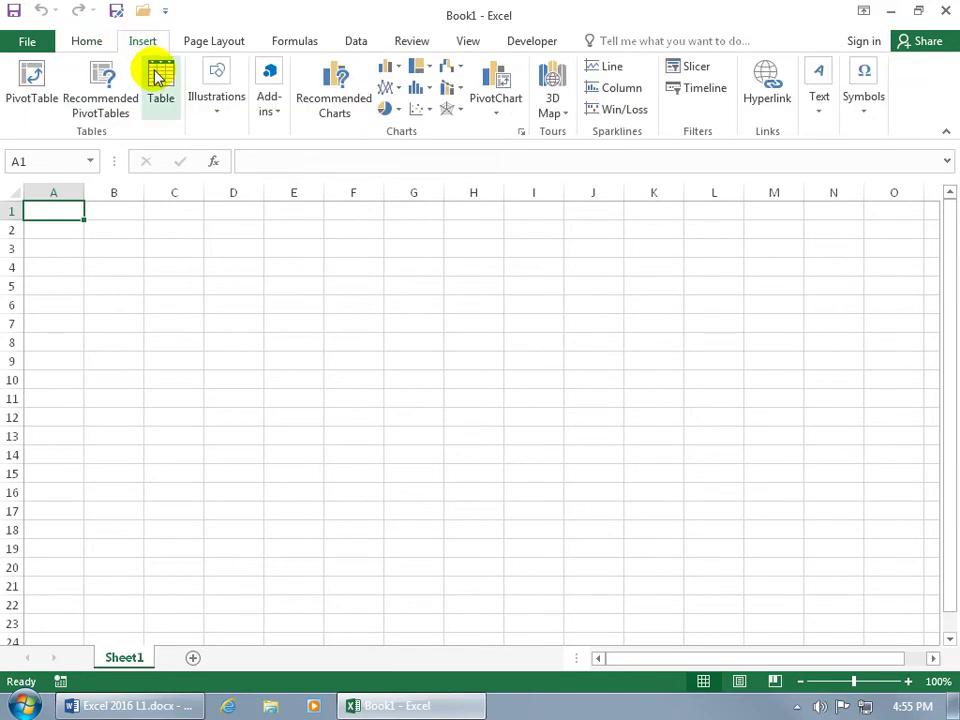
left_click(86, 45)
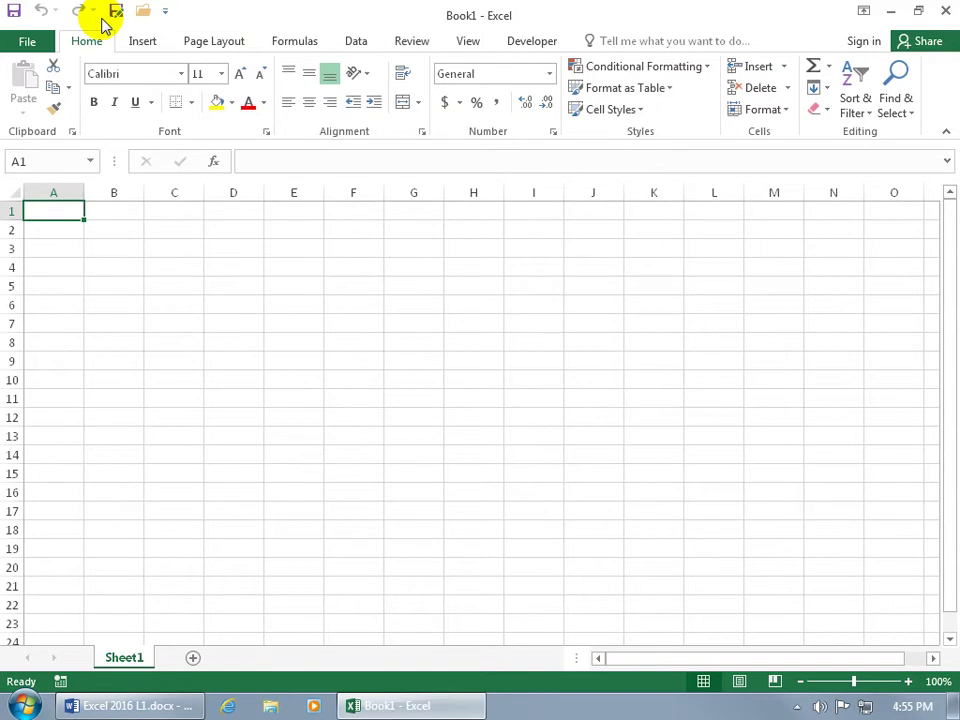
left_click(165, 11)
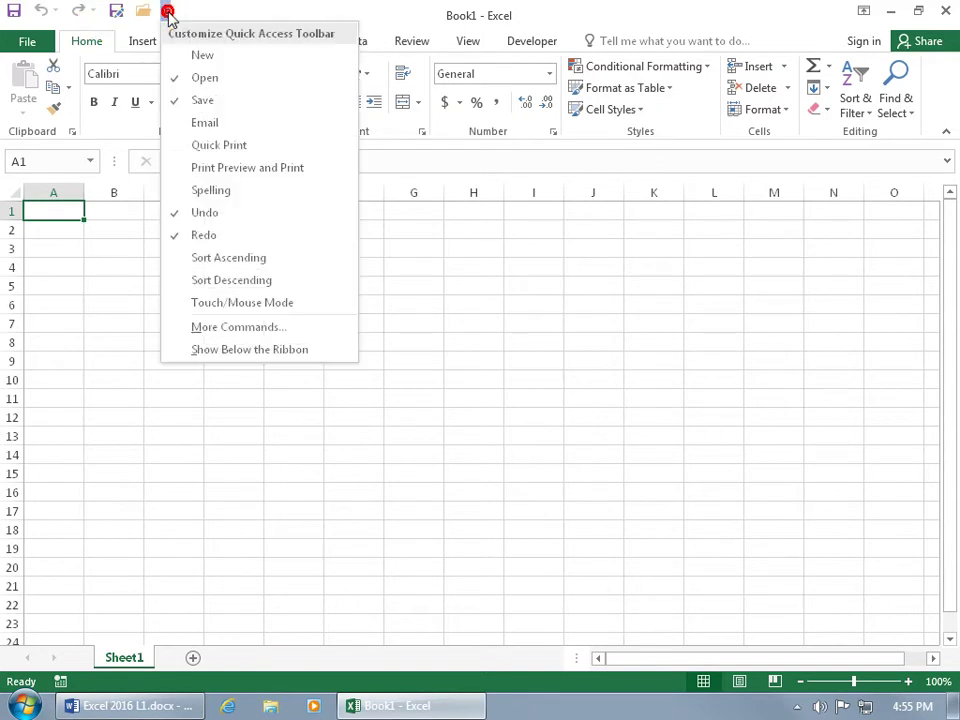
left_click(198, 82)
left_click(138, 11)
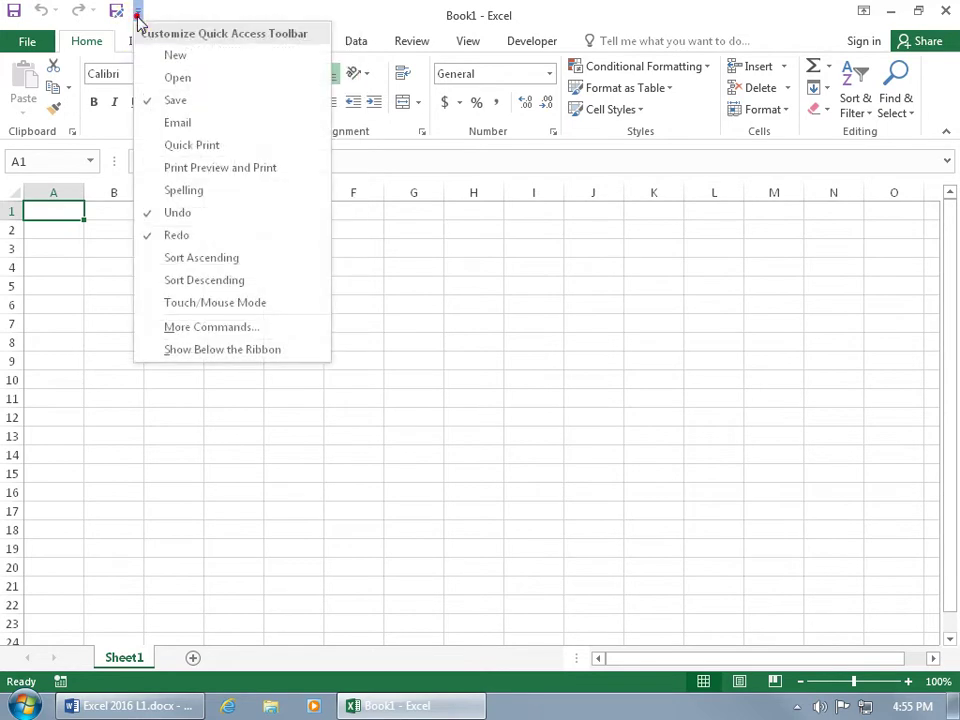
left_click(177, 80)
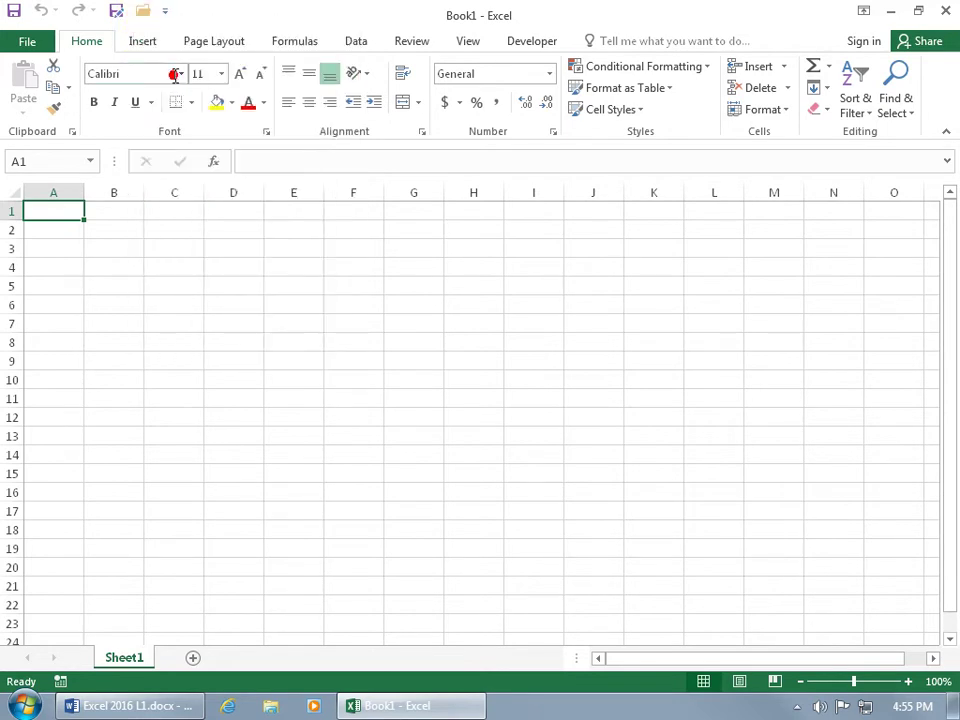
left_click(166, 11)
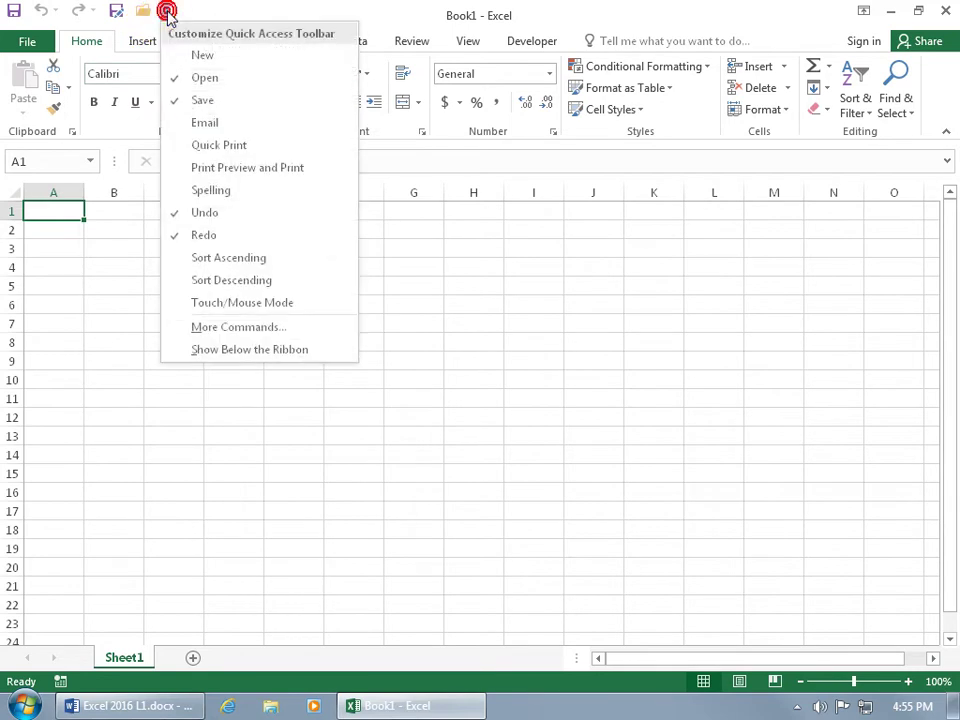
left_click(210, 328)
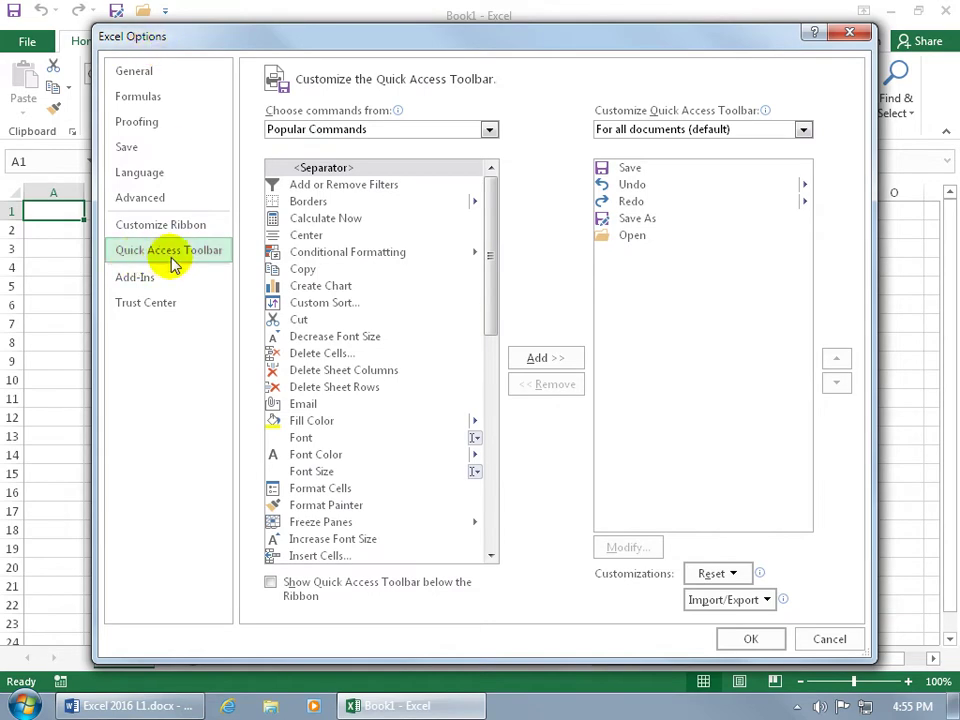
- Reopen Quick Access Toolbar settings from the Redo shortcut menu, close them, then open File > Options
left_click(850, 34)
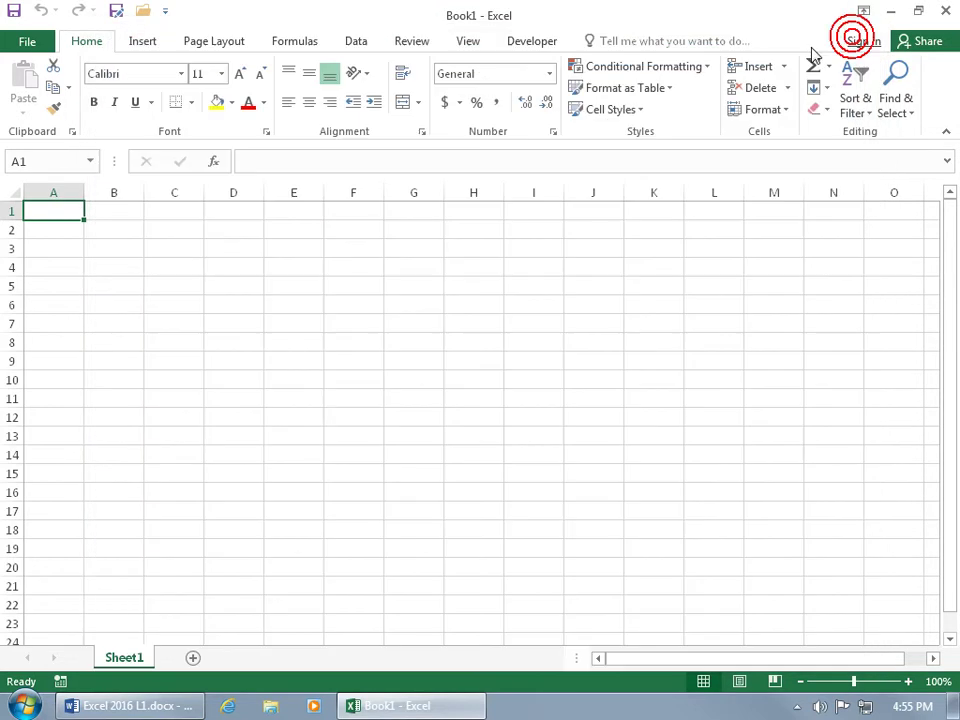
right_click(80, 11)
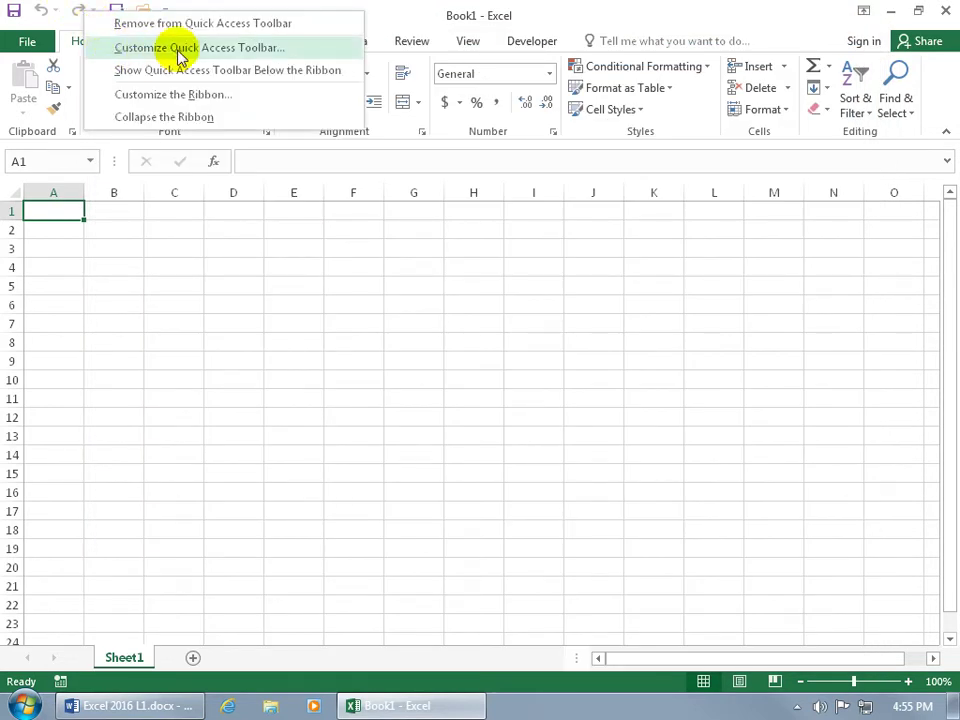
left_click(210, 48)
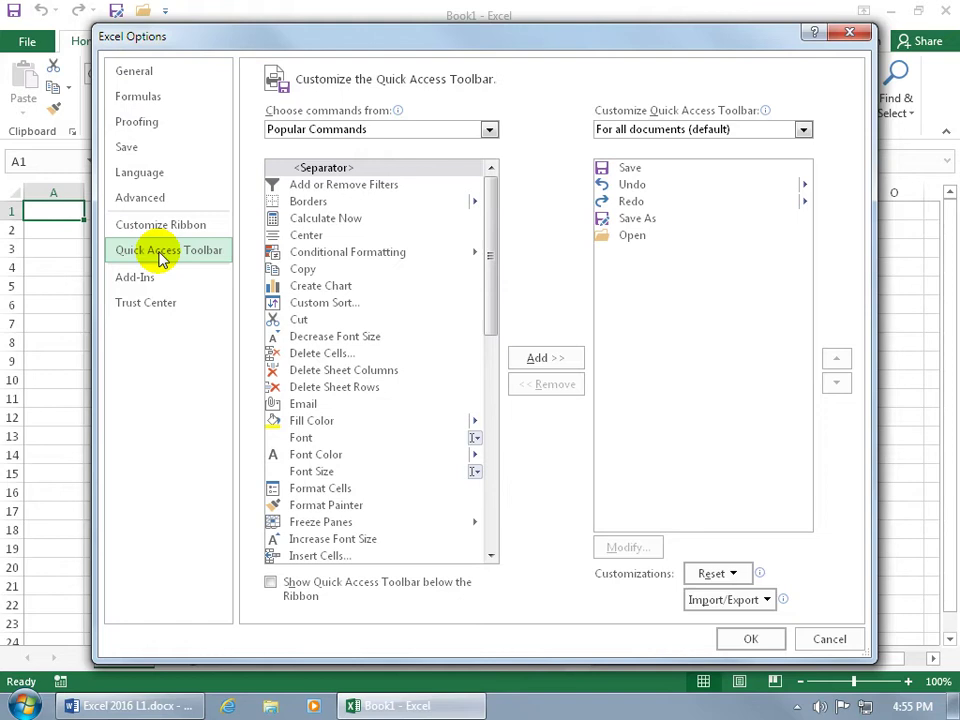
left_click(851, 32)
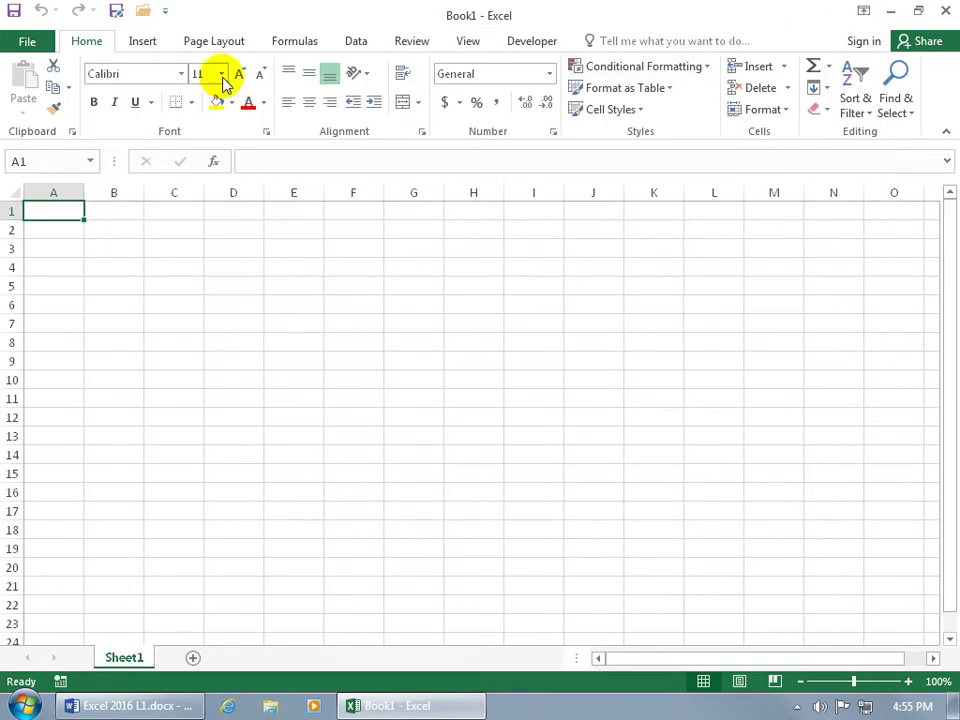
left_click(40, 47)
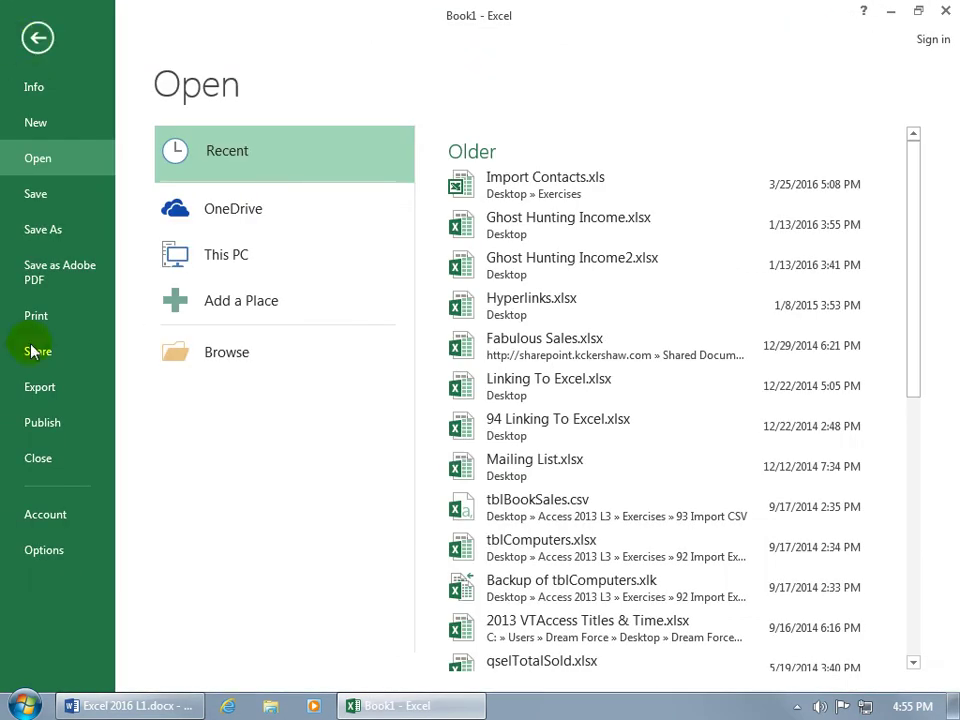
left_click(48, 564)
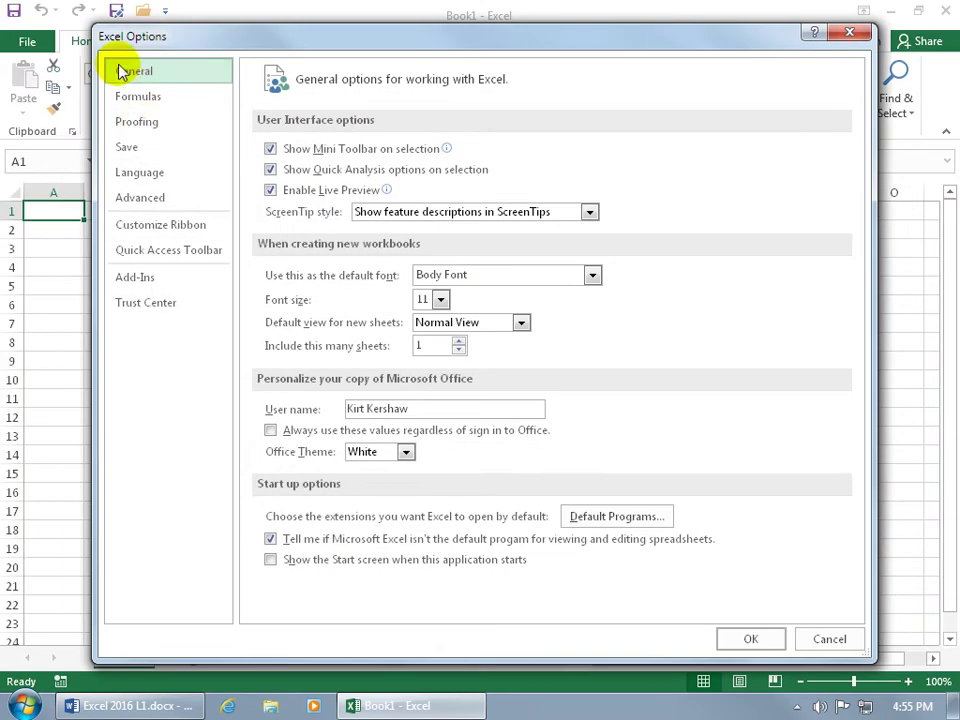
- On the Quick Access Toolbar page, add the Font command to the toolbar list
left_click(157, 255)
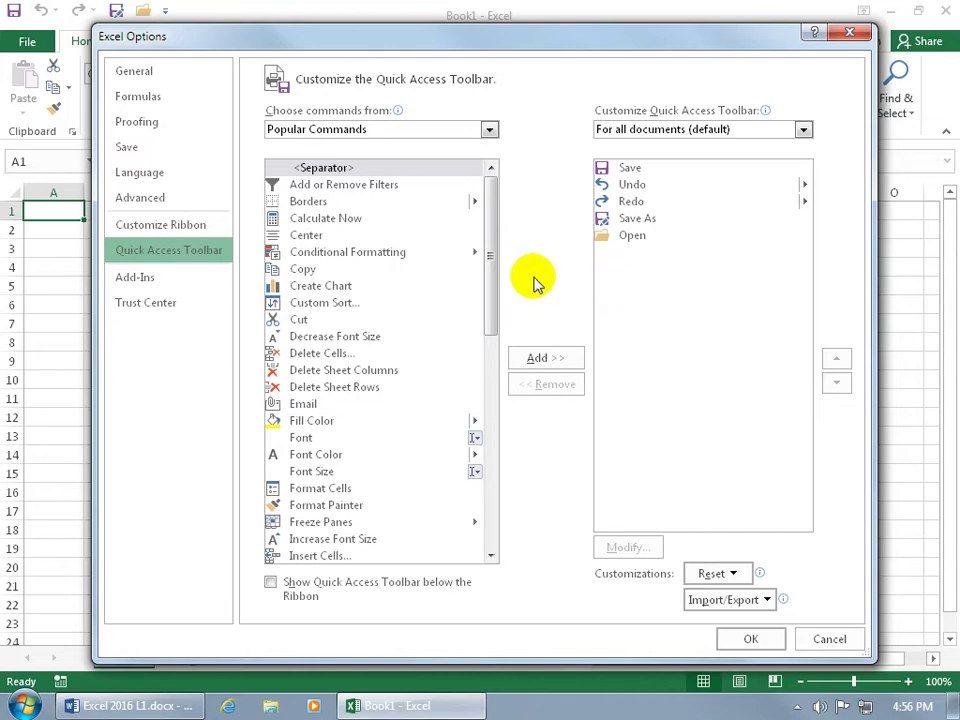
left_click_drag(493, 262, 495, 308)
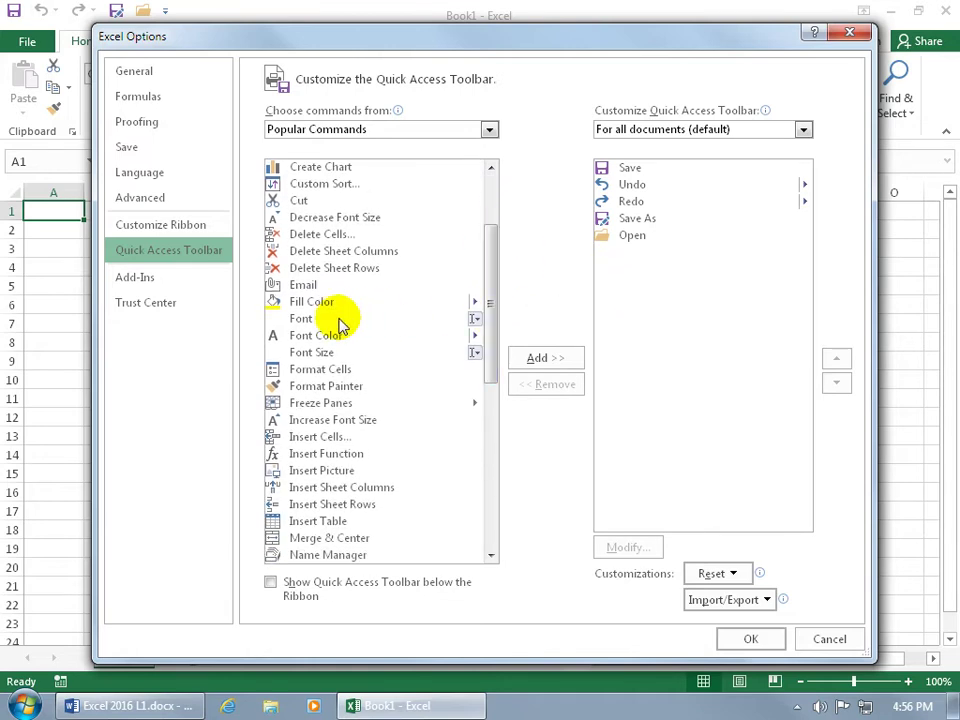
left_click(380, 318)
left_click(543, 360)
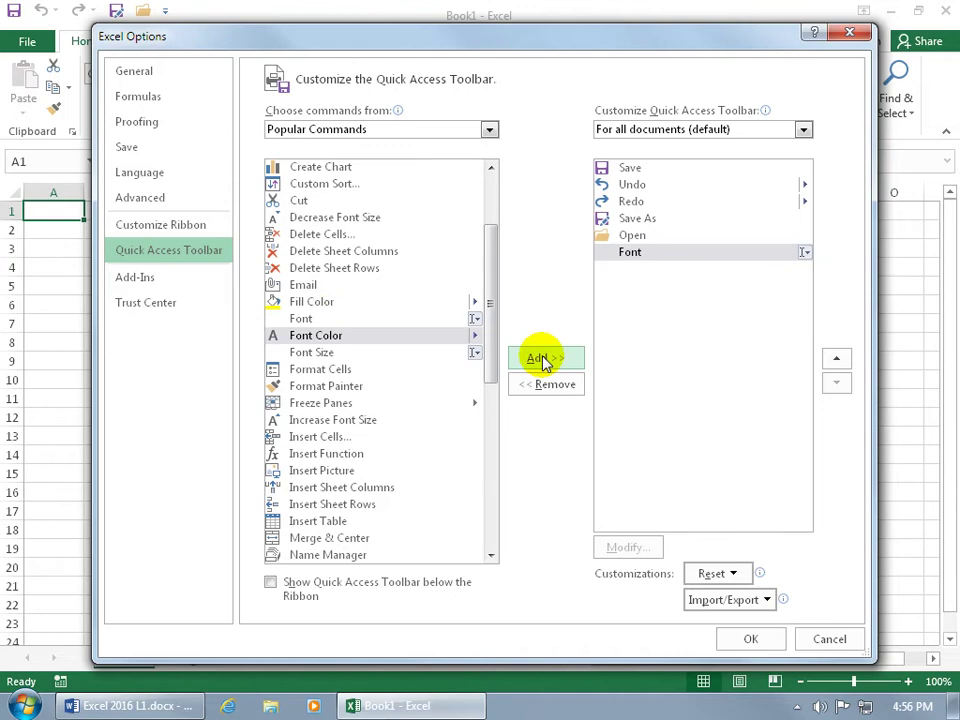
- Add Font Size to the toolbar list, then remove it again
left_click(320, 354)
double_click(322, 354)
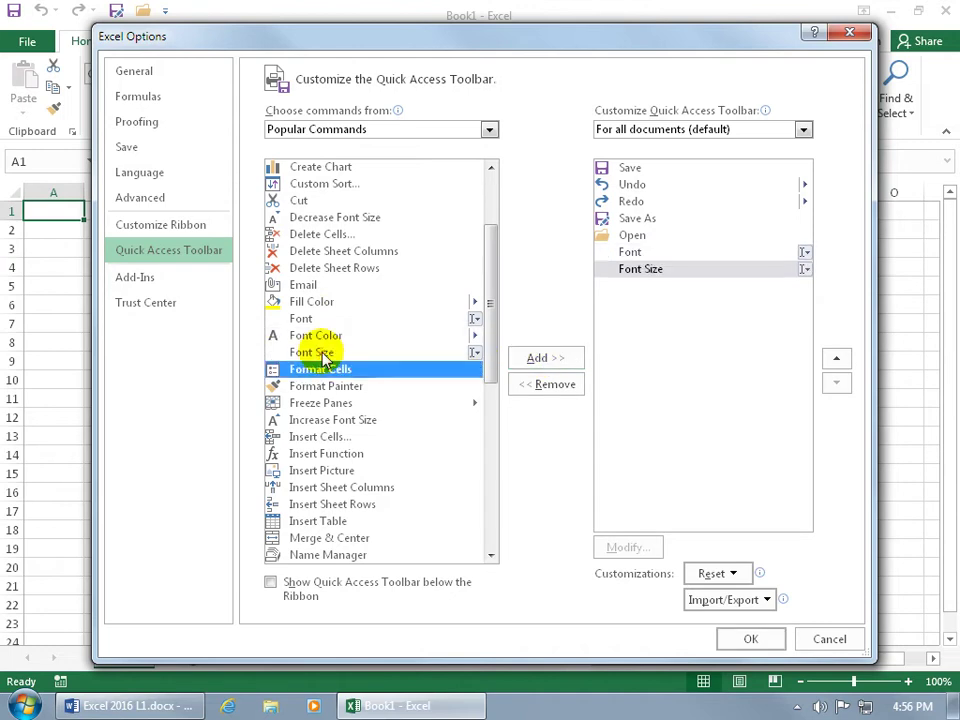
left_click(655, 270)
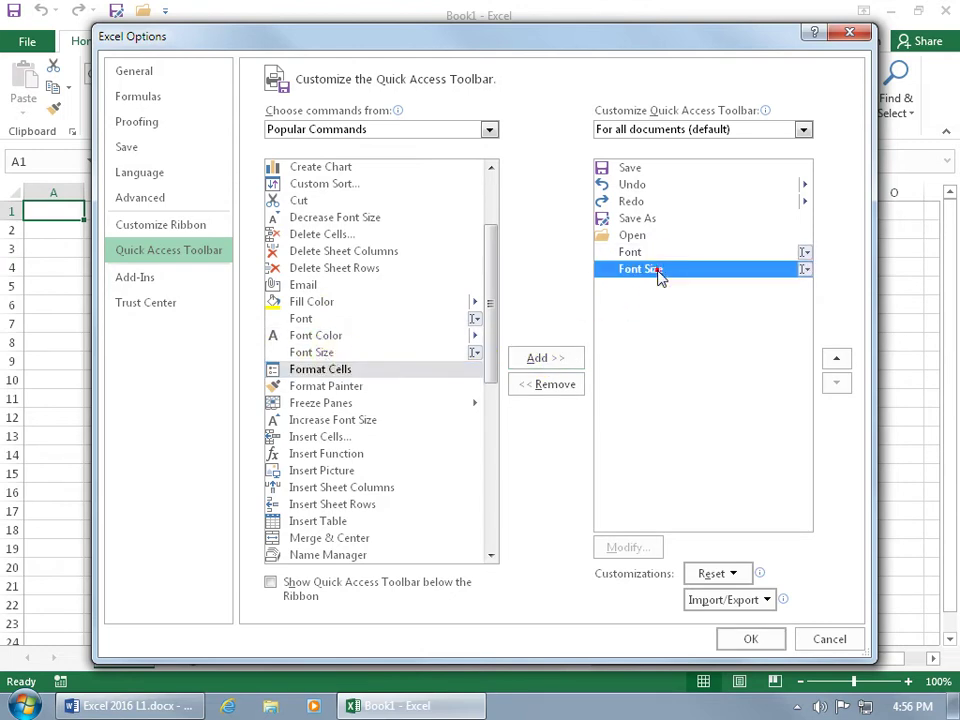
left_click(566, 384)
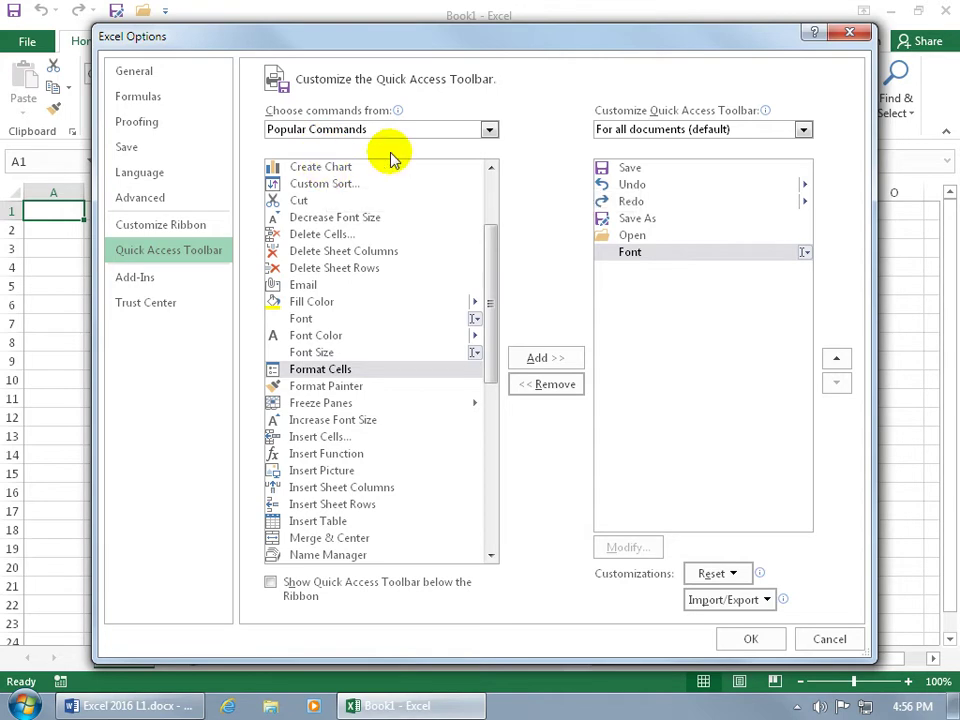
- Switch the command source to All Commands and add Picture after Font
left_click(490, 129)
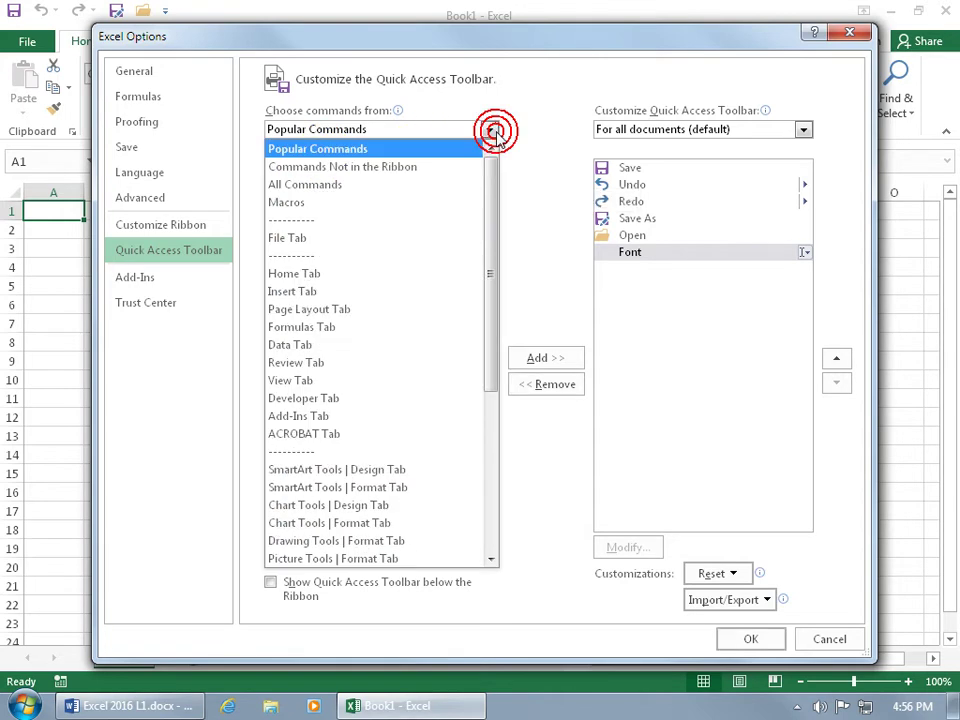
left_click(428, 184)
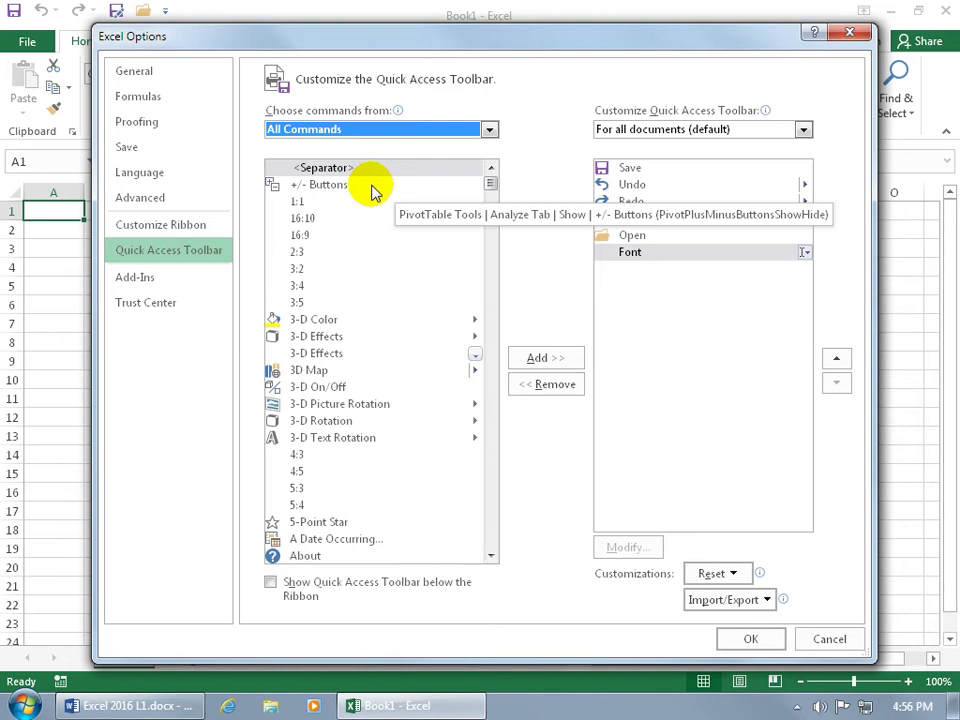
scroll(375, 431, "down", 4)
scroll(377, 431, "down", 3)
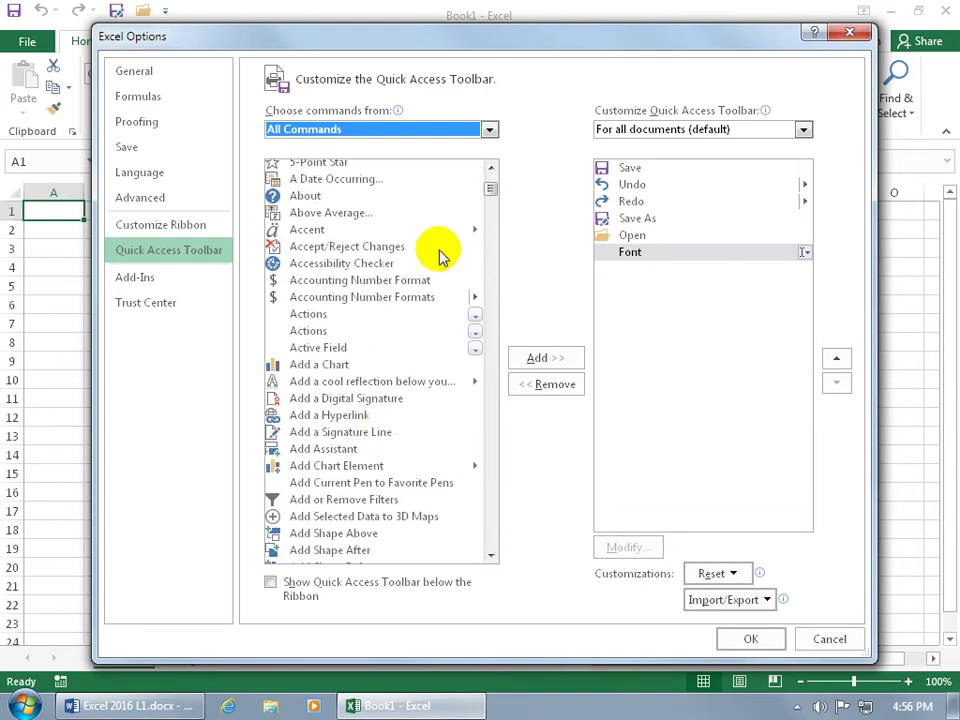
left_click_drag(489, 193, 489, 420)
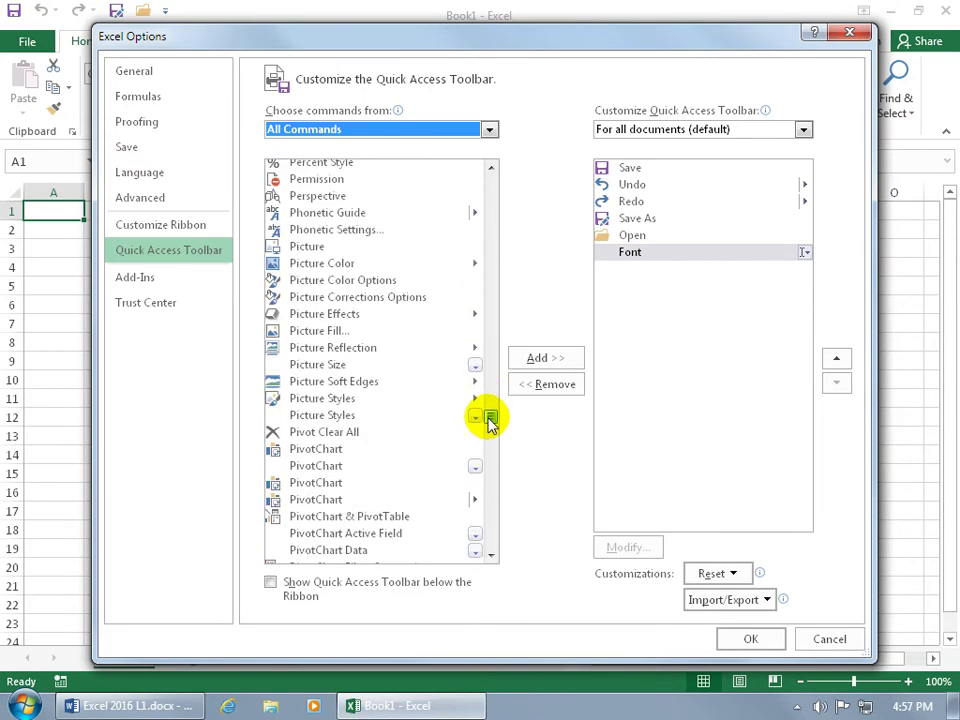
left_click(302, 247)
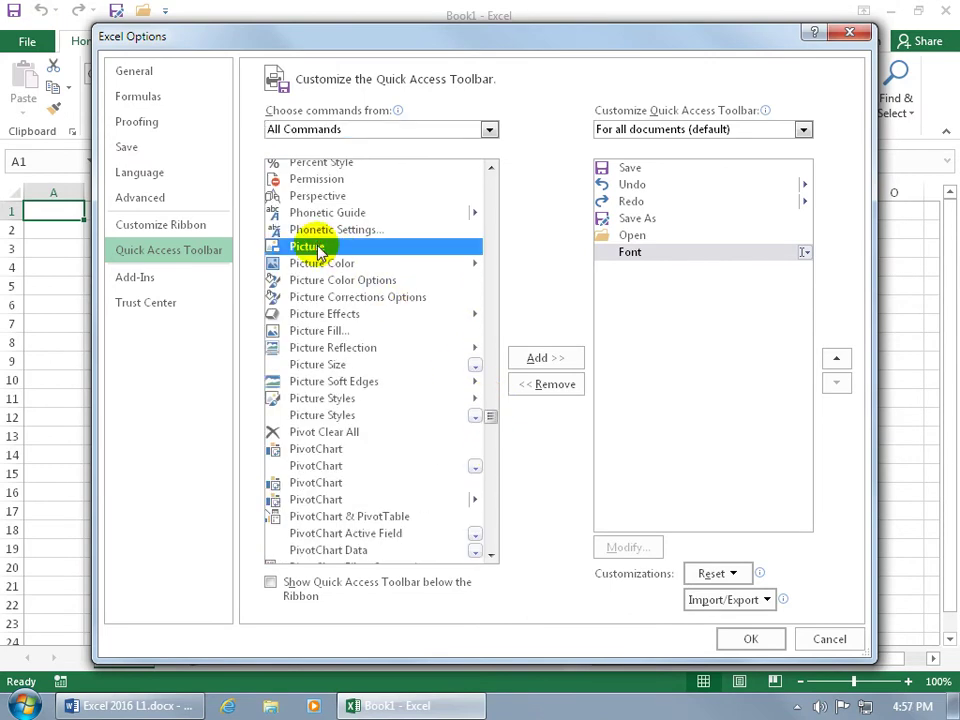
double_click(300, 248)
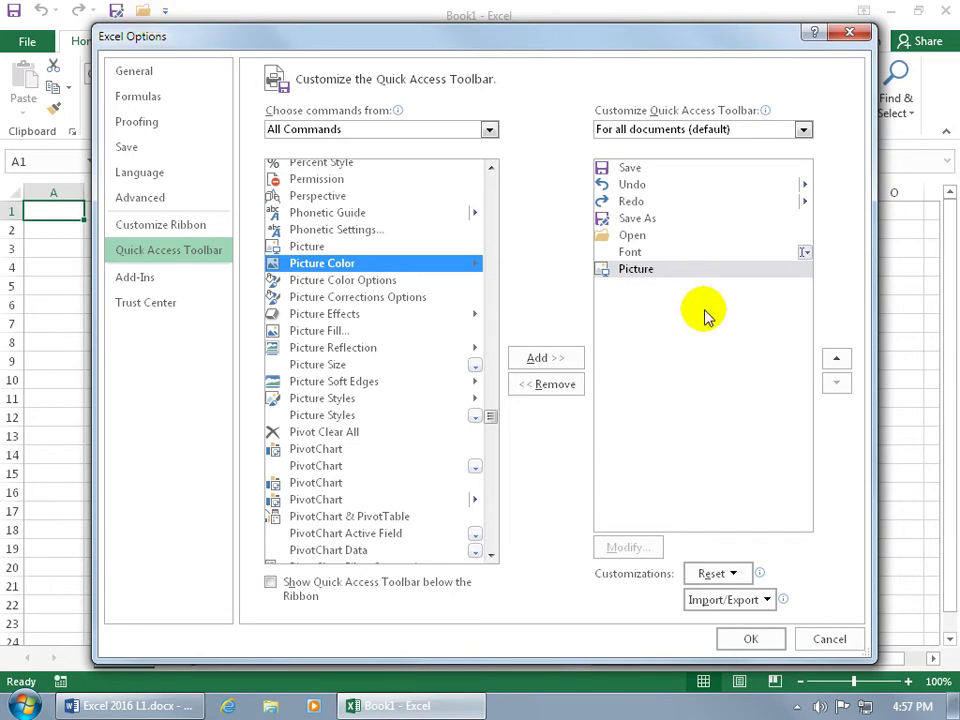
- Move Picture up five places so it sits first, ahead of Save
left_click(655, 269)
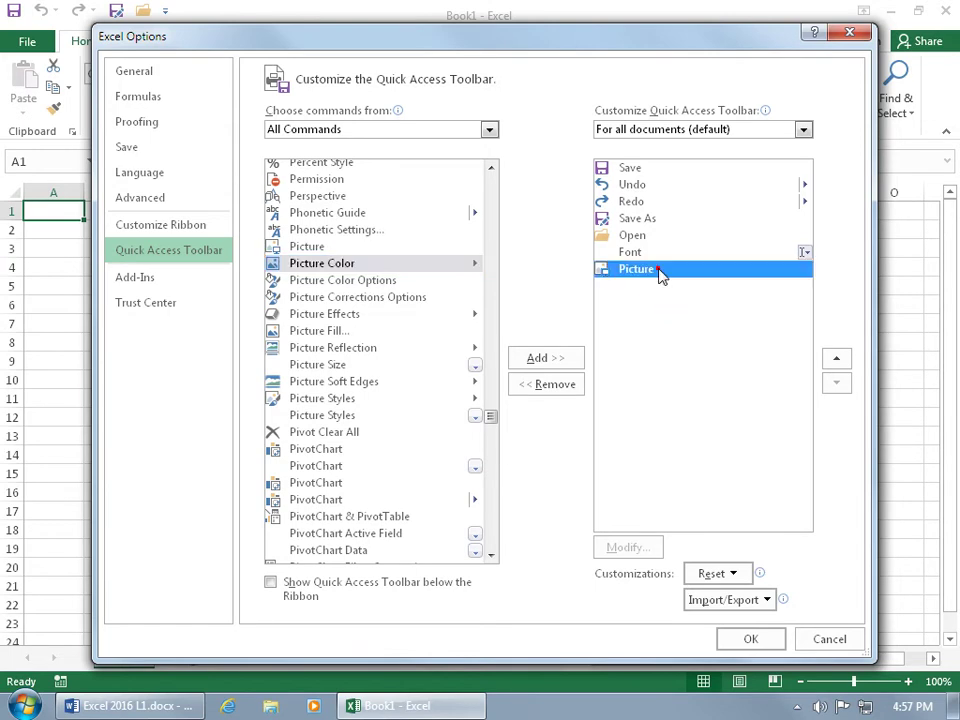
left_click(837, 359)
left_click(837, 359)
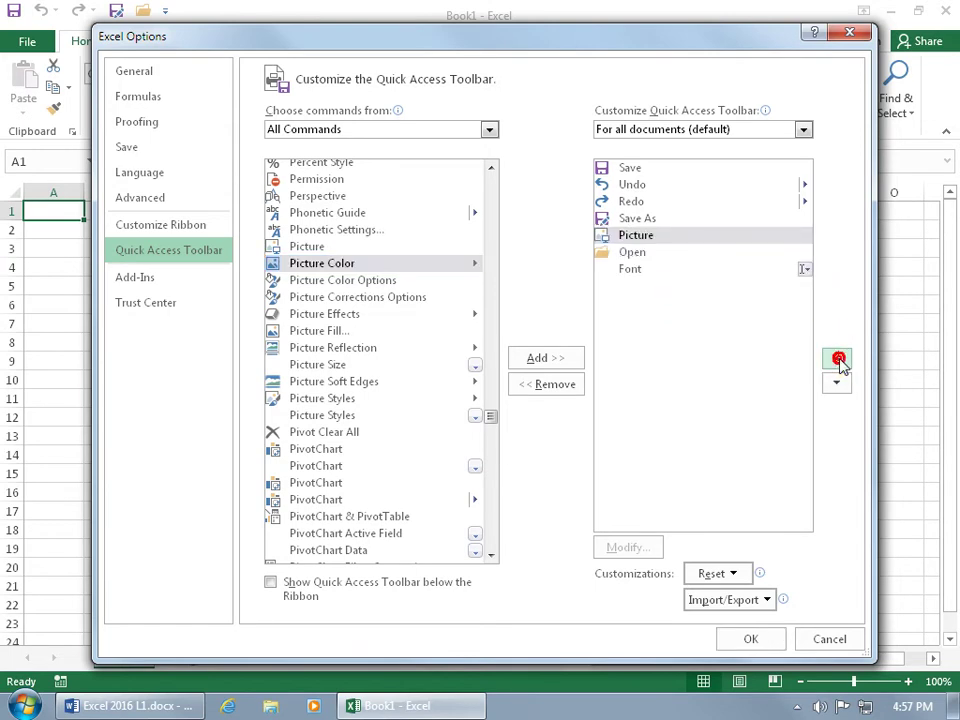
left_click(837, 359)
left_click(837, 359)
left_click(837, 359)
left_click(837, 359)
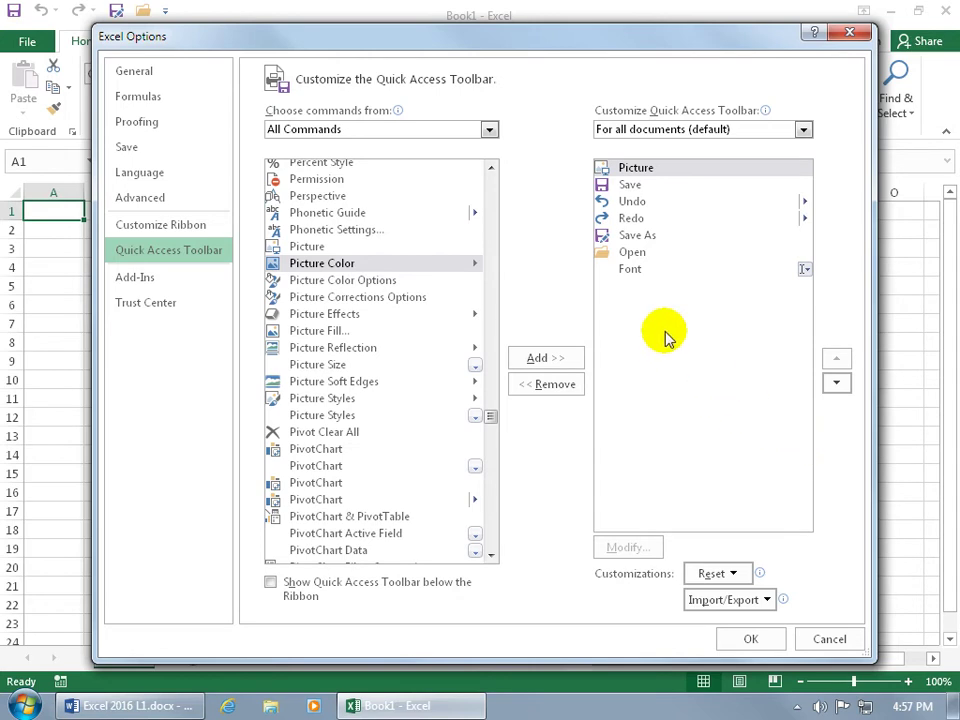
- Select <Separator> at the top of All Commands and drag the Options window aside to reveal the ribbon
left_click_drag(489, 418, 491, 180)
left_click(349, 169)
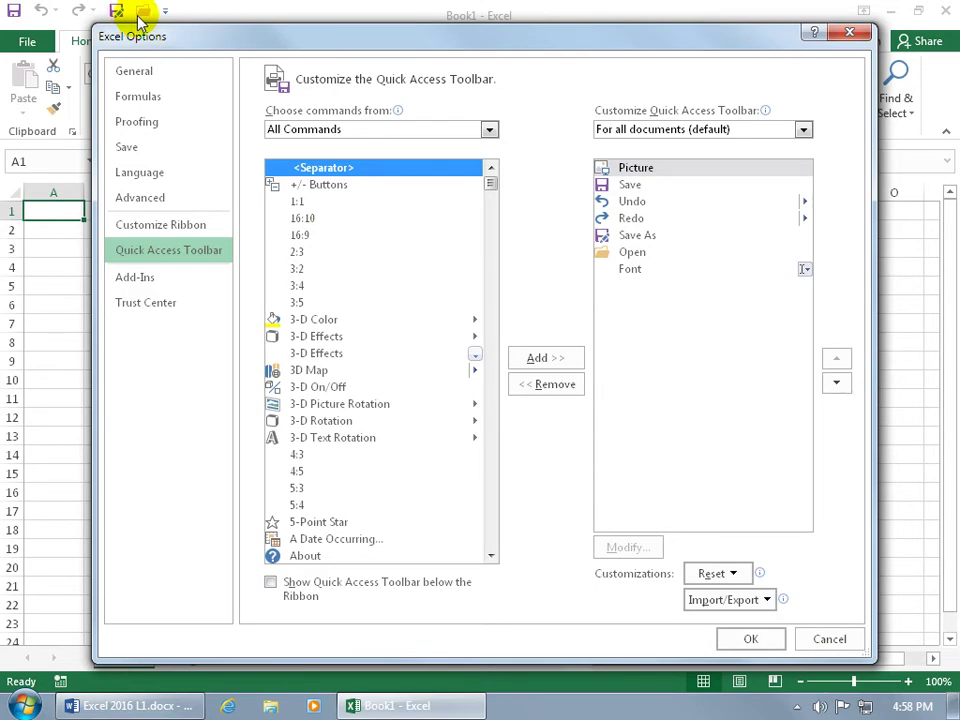
left_click_drag(182, 37, 248, 170)
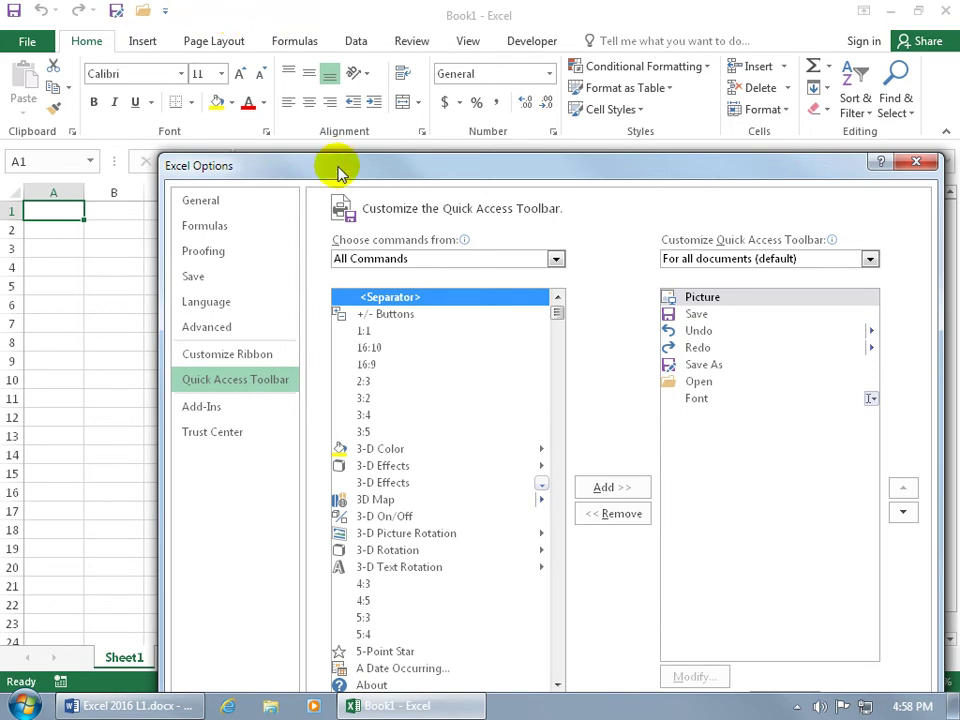
- Move the Options window back and add two separators to the toolbar list
left_click_drag(338, 172, 253, 43)
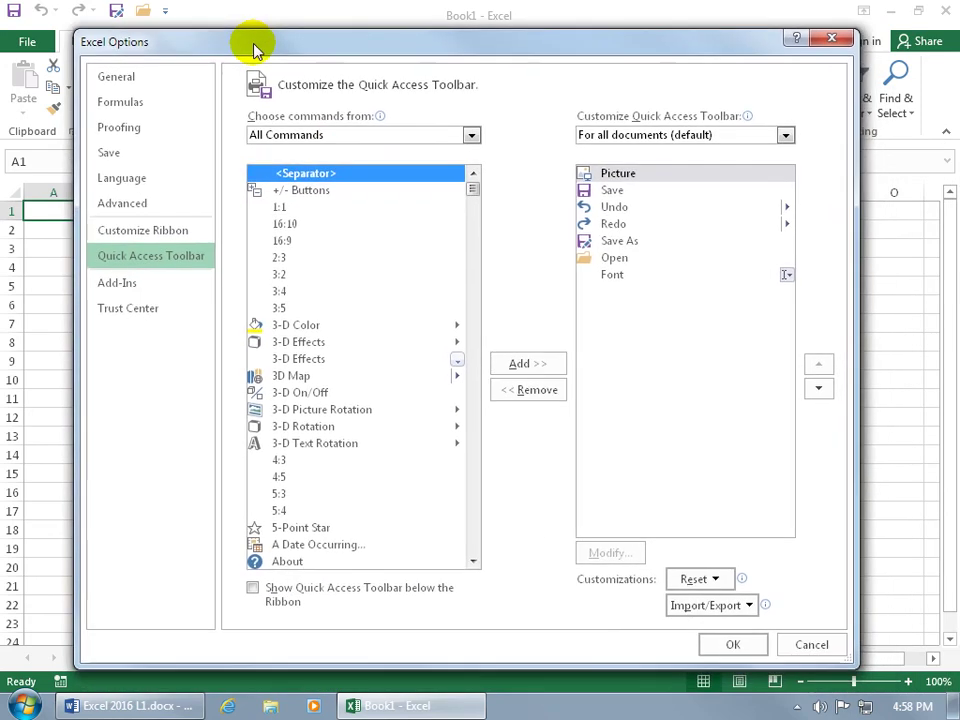
double_click(306, 174)
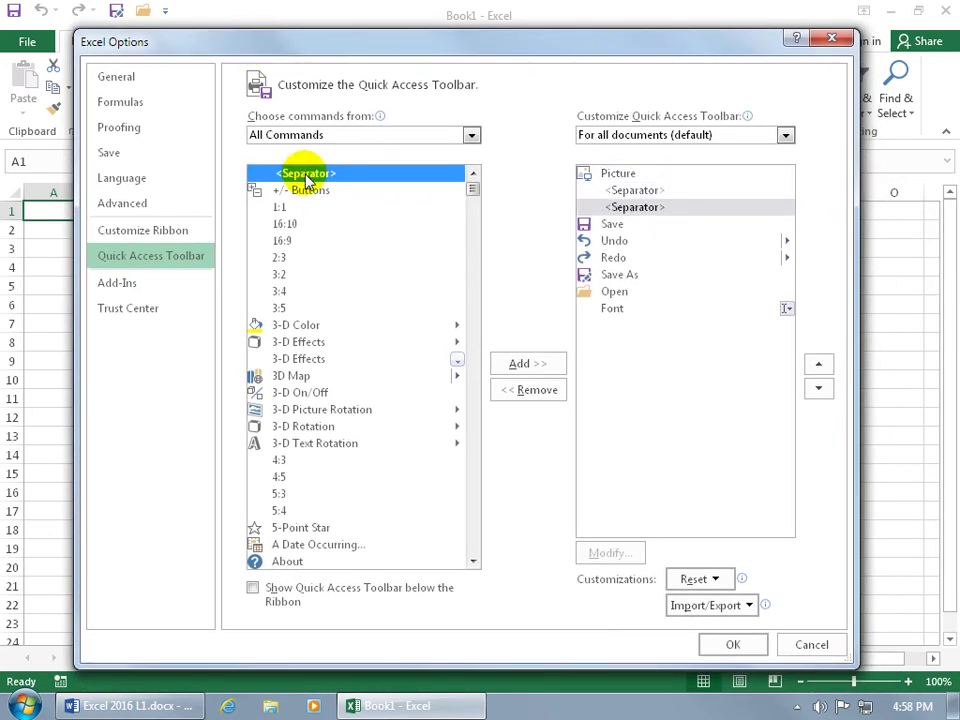
double_click(311, 178)
- Position the newest separator just above Font and apply the toolbar changes with OK
left_click(660, 224)
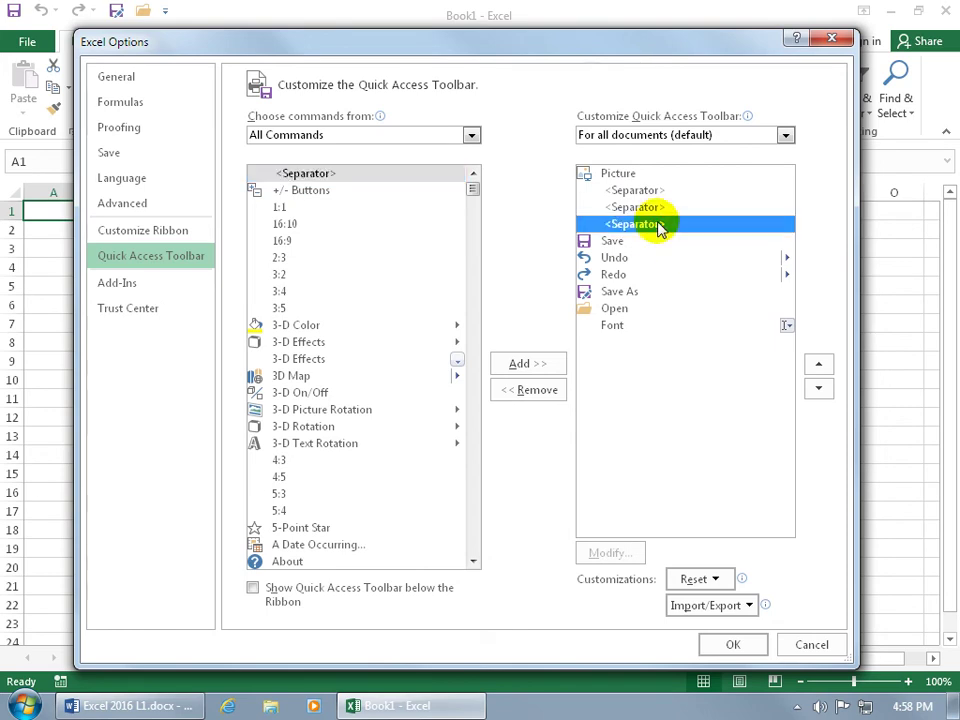
left_click(818, 388)
left_click(818, 388)
left_click(818, 388)
left_click(818, 388)
left_click(818, 388)
left_click(818, 388)
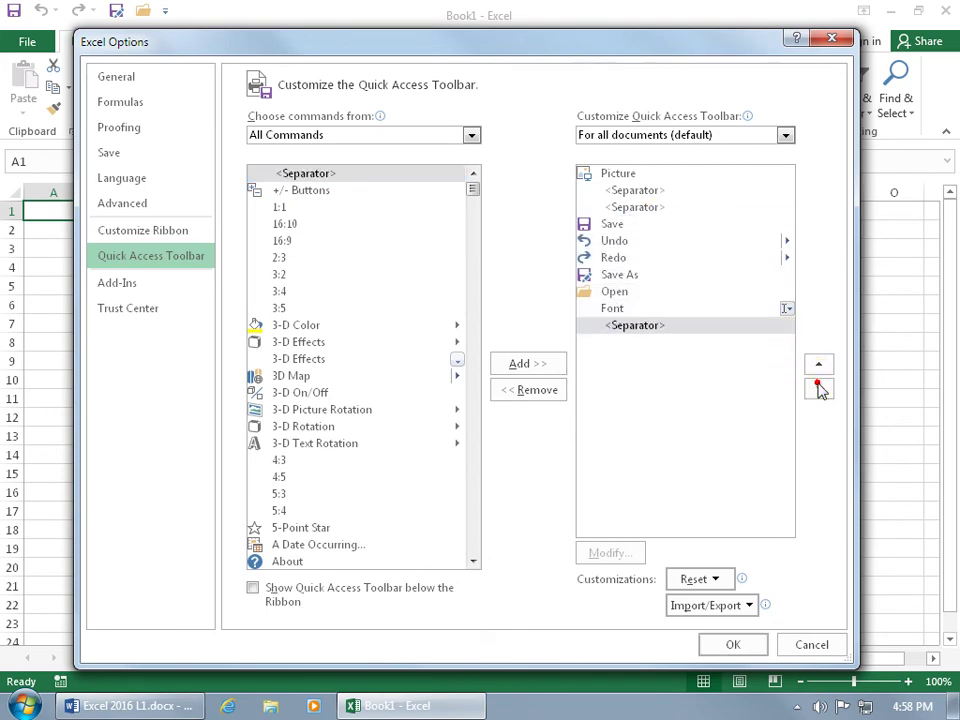
left_click(818, 364)
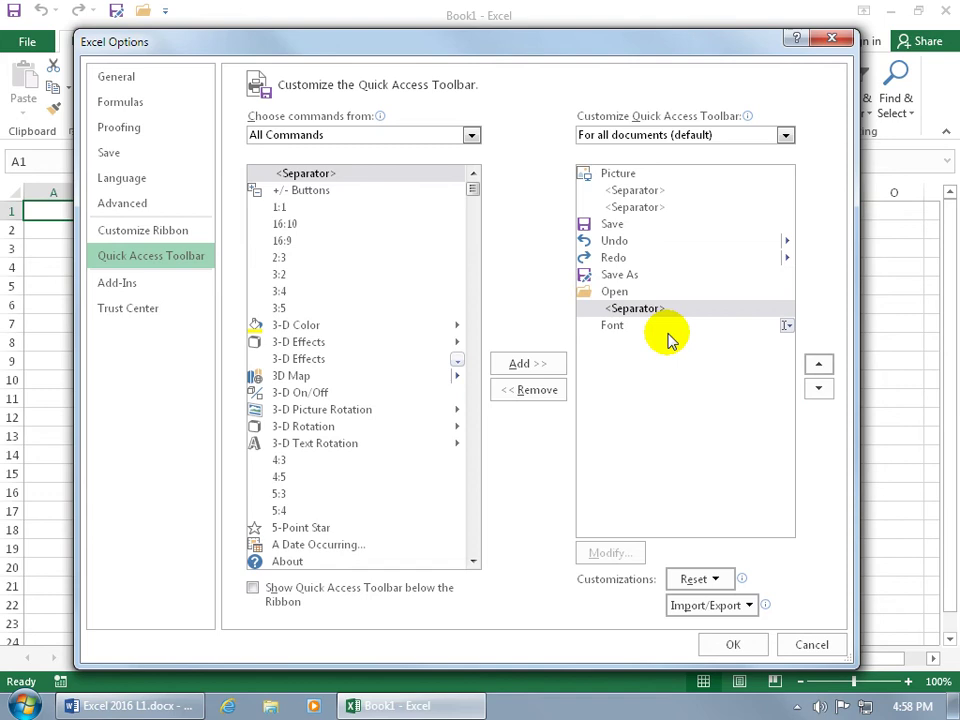
left_click(733, 644)
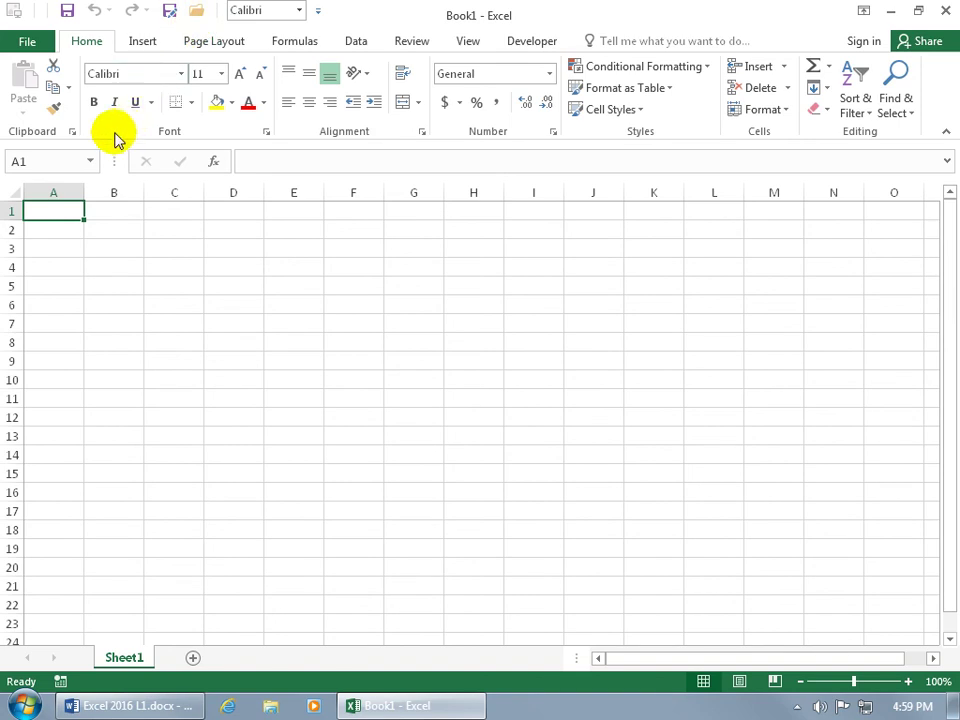
- Add Bold and Font Color to the Quick Access Toolbar, then try and close its Font group button
right_click(95, 104)
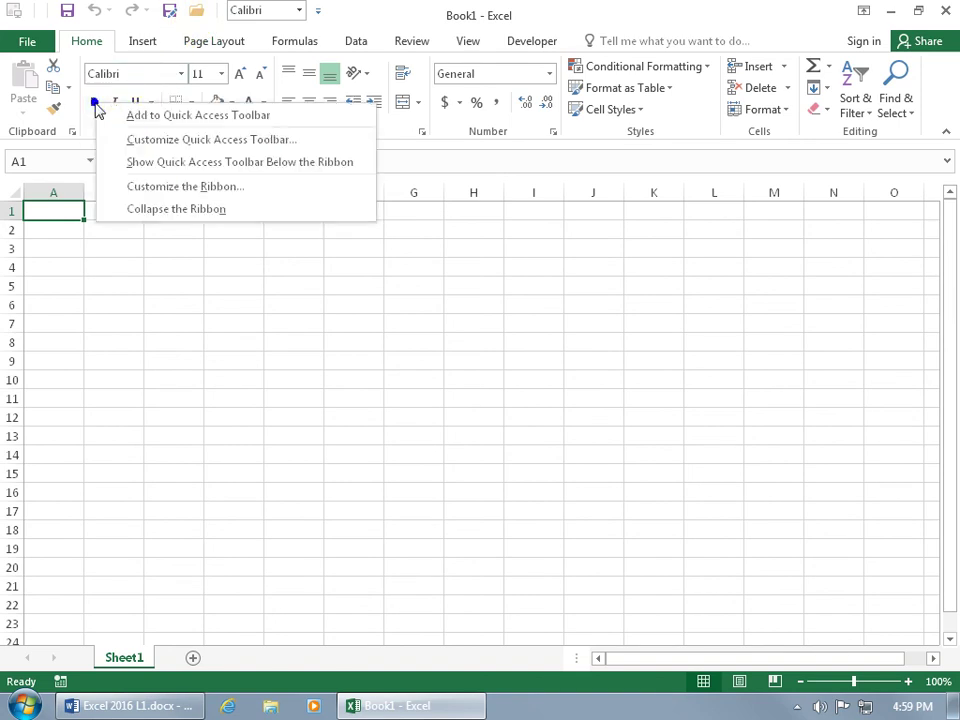
left_click(160, 117)
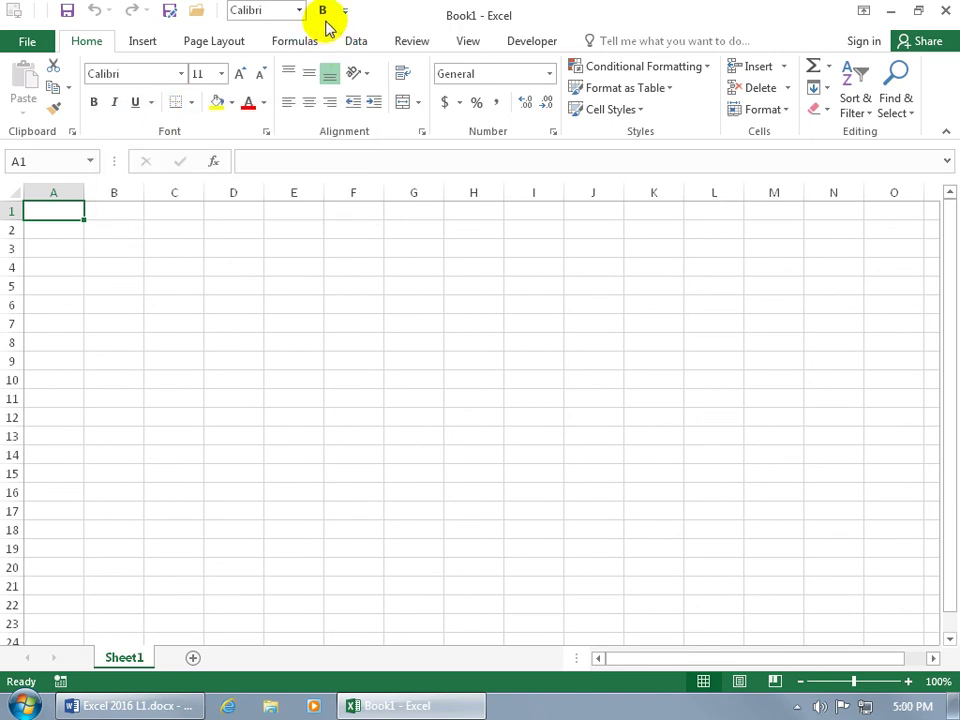
right_click(206, 131)
left_click(227, 138)
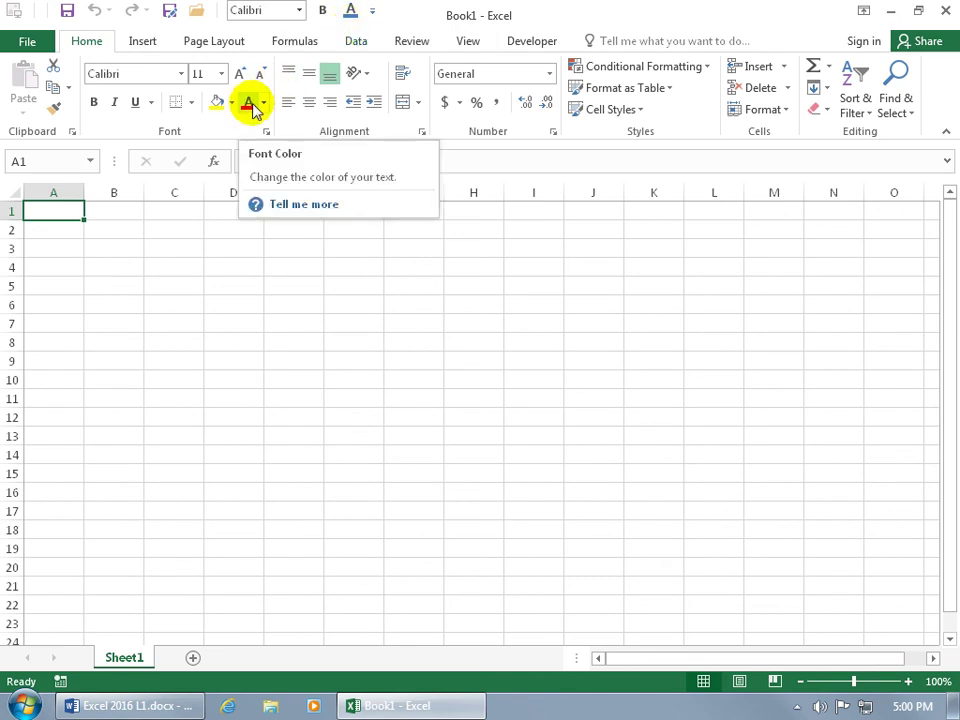
left_click(351, 12)
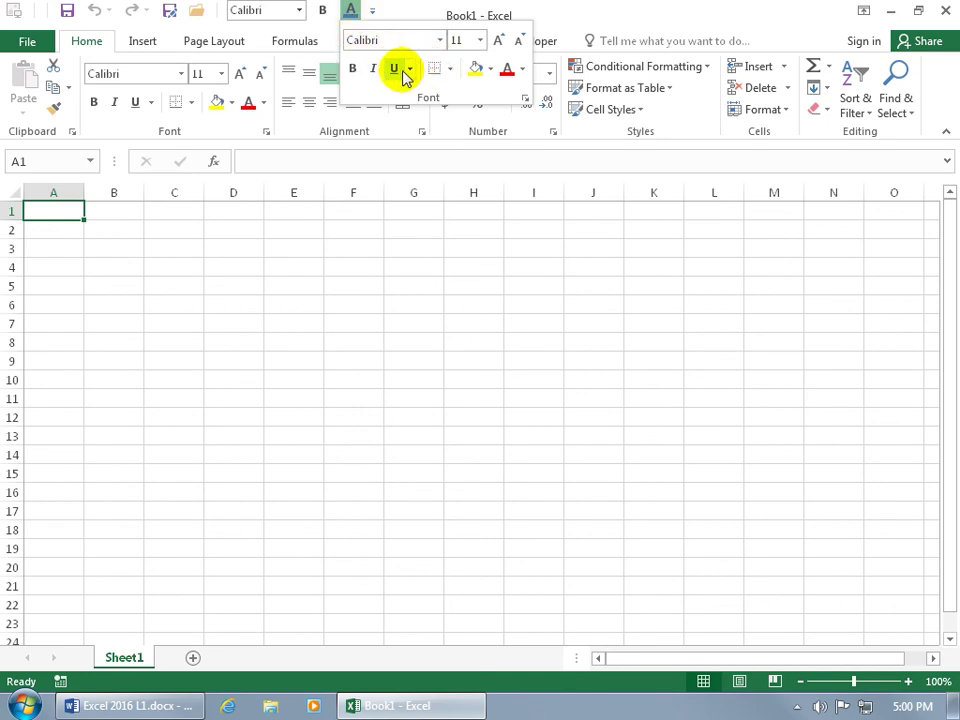
left_click(407, 14)
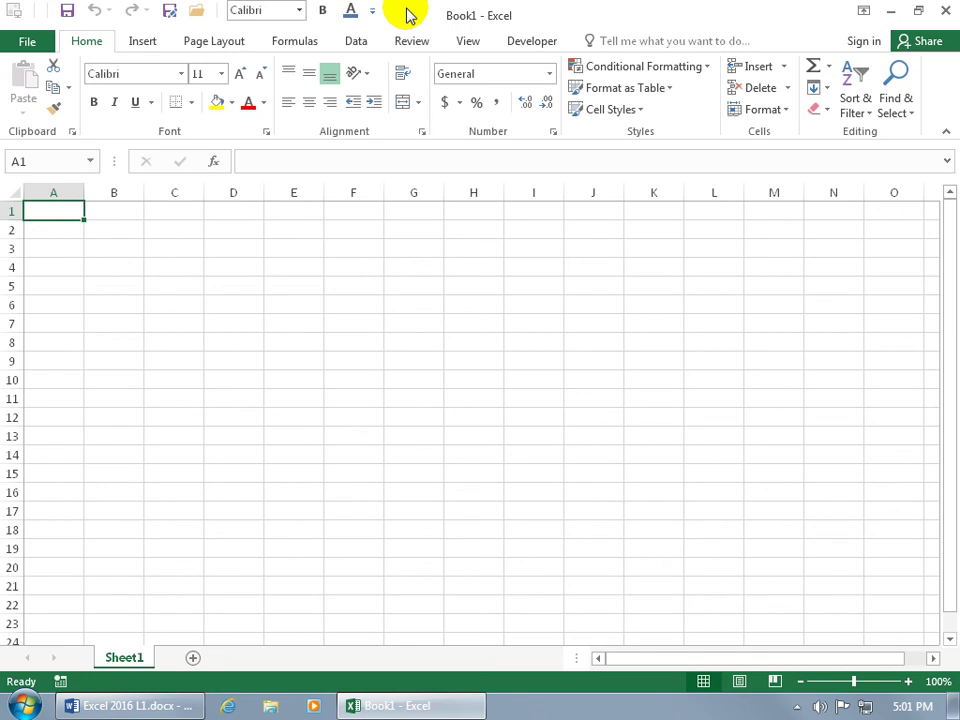
- Remove Font Color, Bold and the font box from the Quick Access Toolbar
right_click(350, 15)
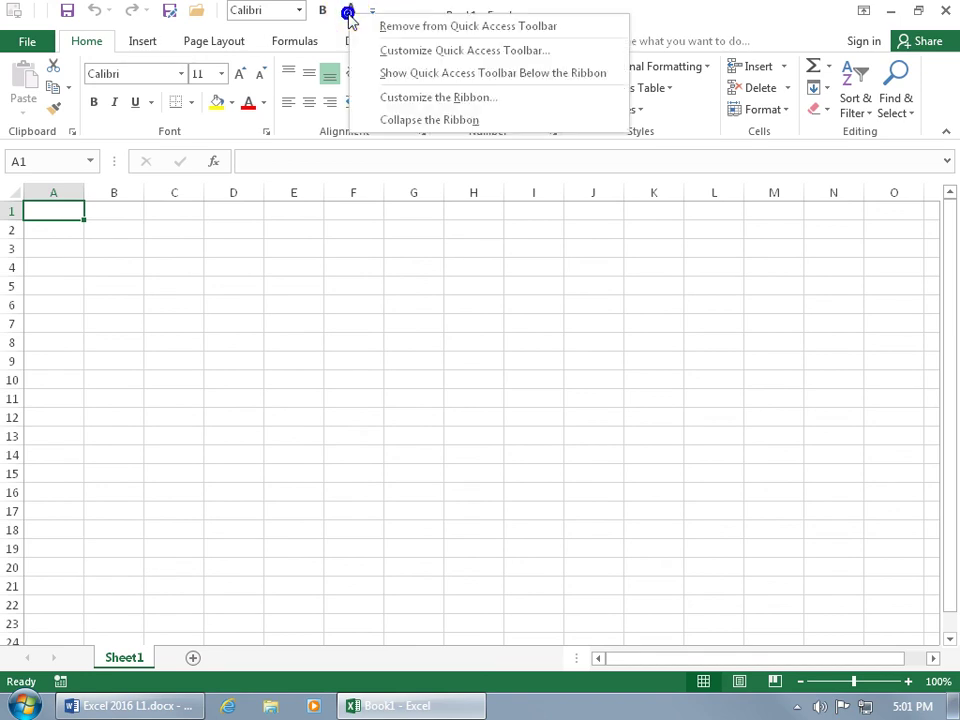
left_click(364, 25)
right_click(326, 15)
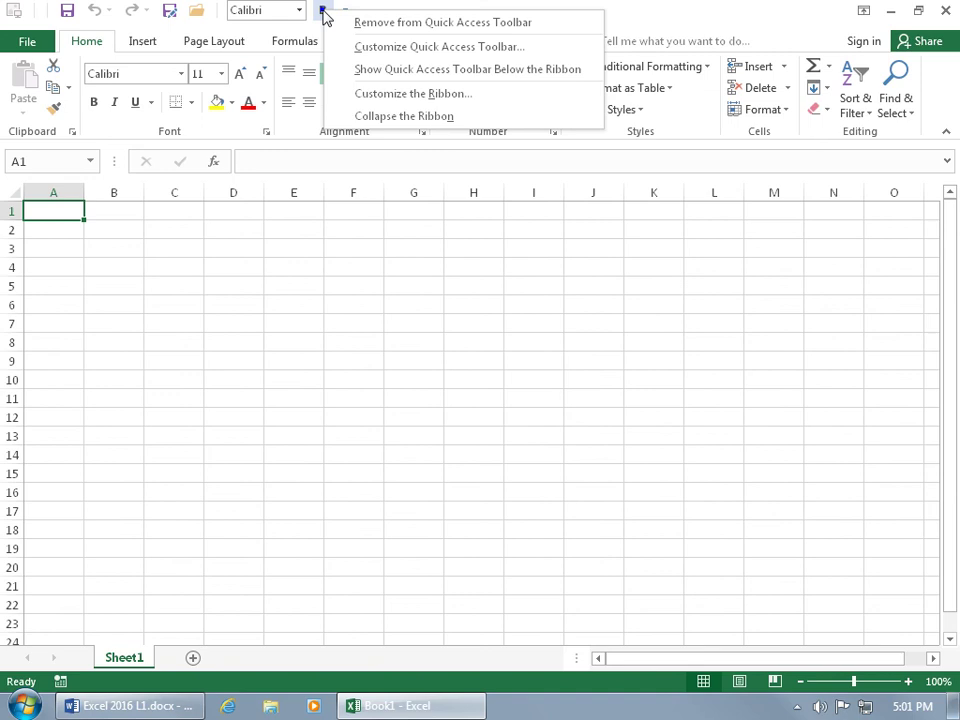
left_click(345, 22)
right_click(272, 13)
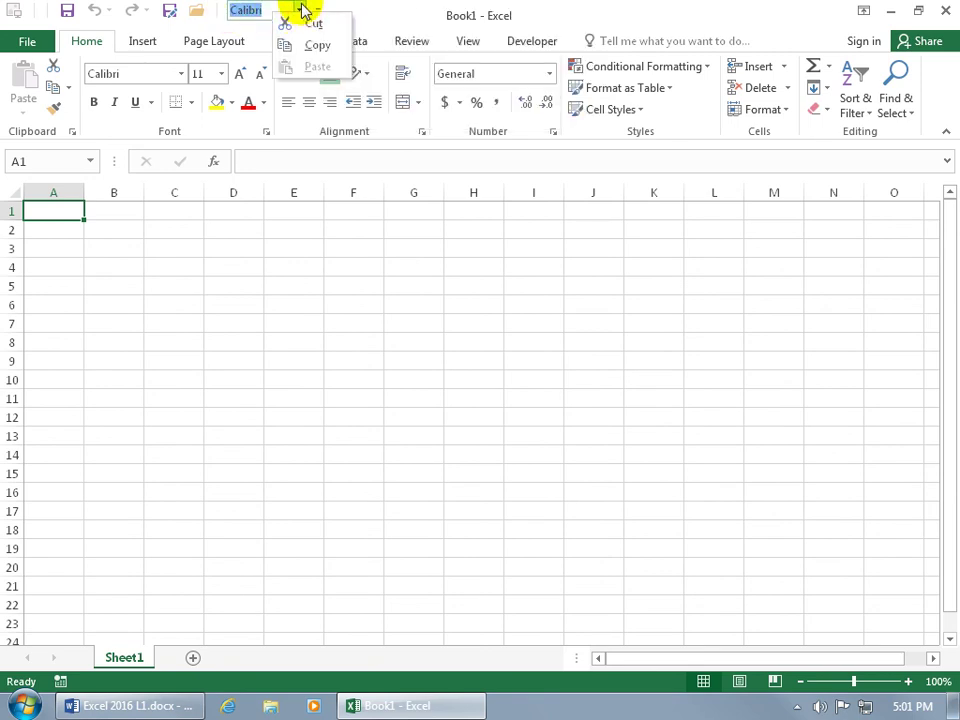
right_click(301, 8)
left_click(332, 19)
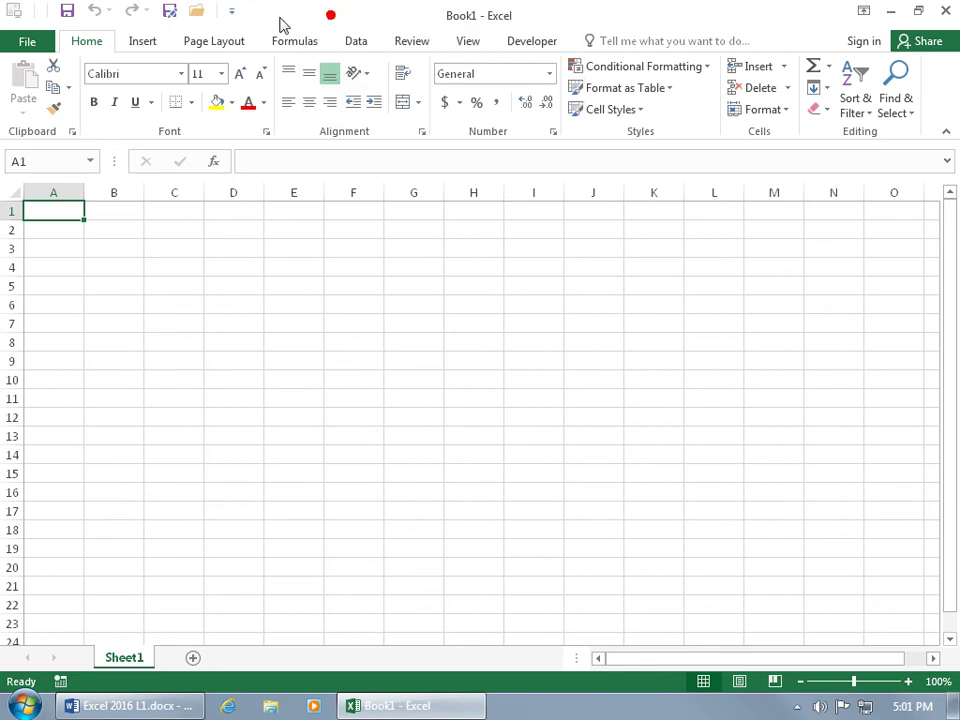
- Remove the remaining added items, including the separators and Picture, leaving only the default commands
right_click(217, 13)
left_click(232, 25)
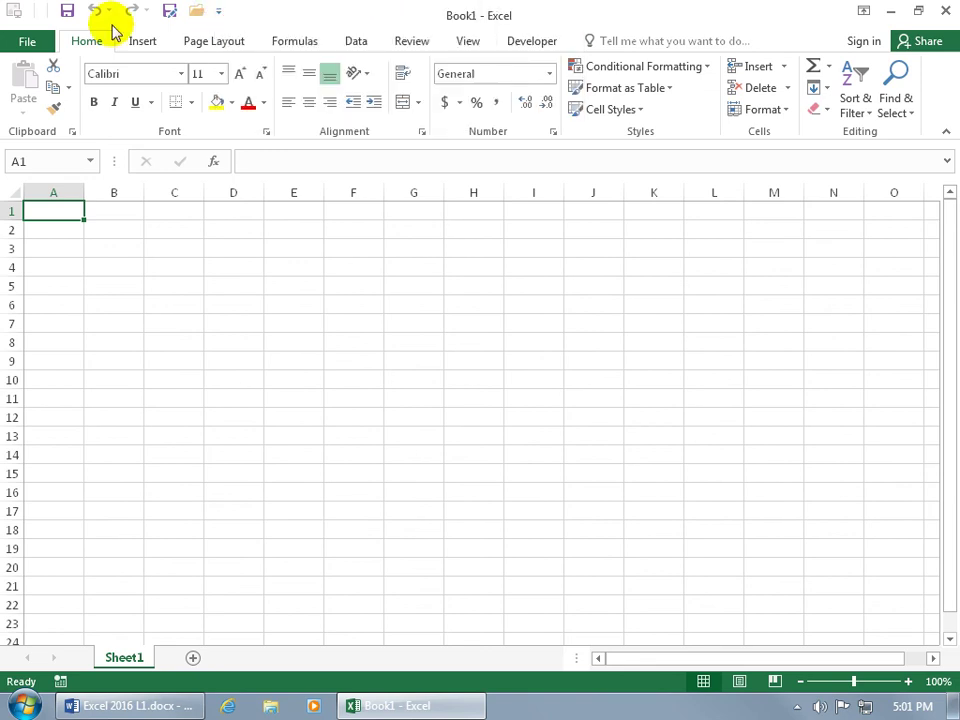
right_click(43, 15)
left_click(75, 21)
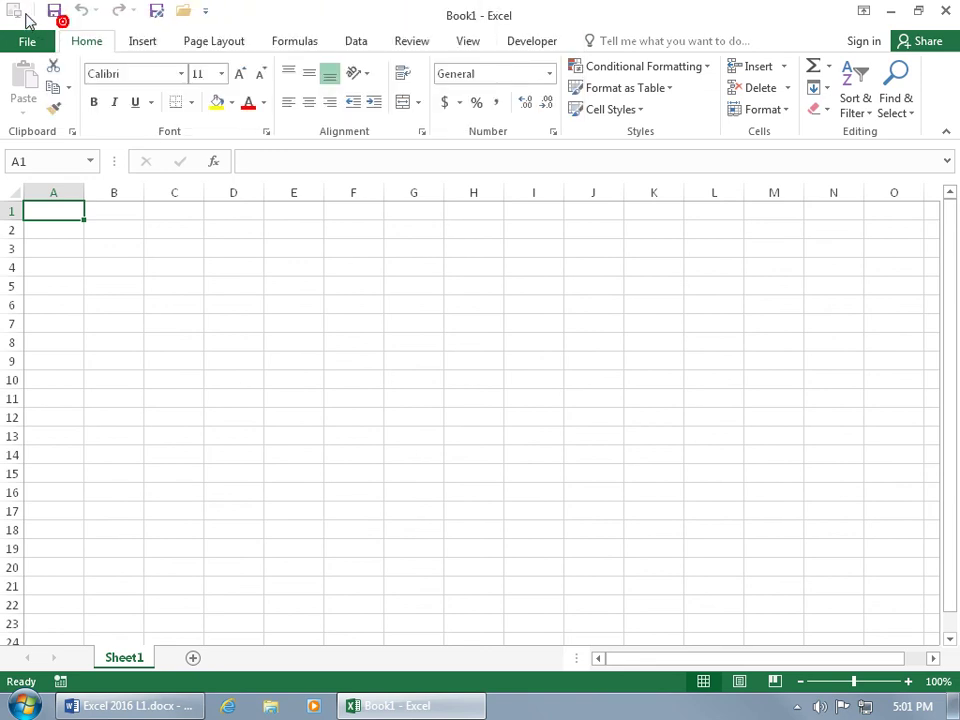
right_click(17, 13)
left_click(30, 21)
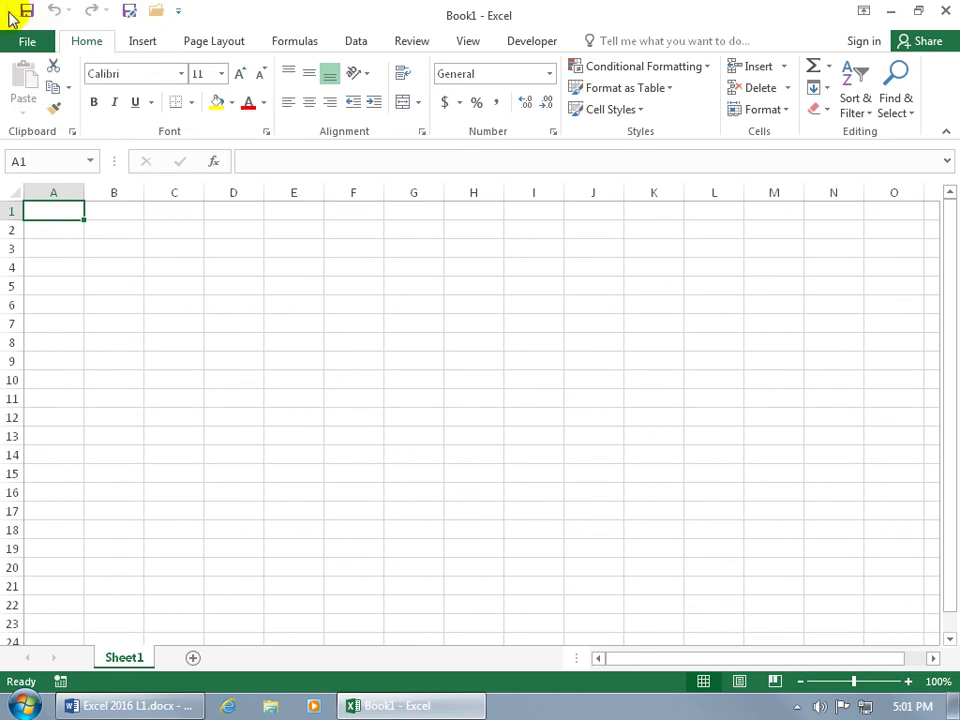
right_click(8, 13)
left_click(21, 23)
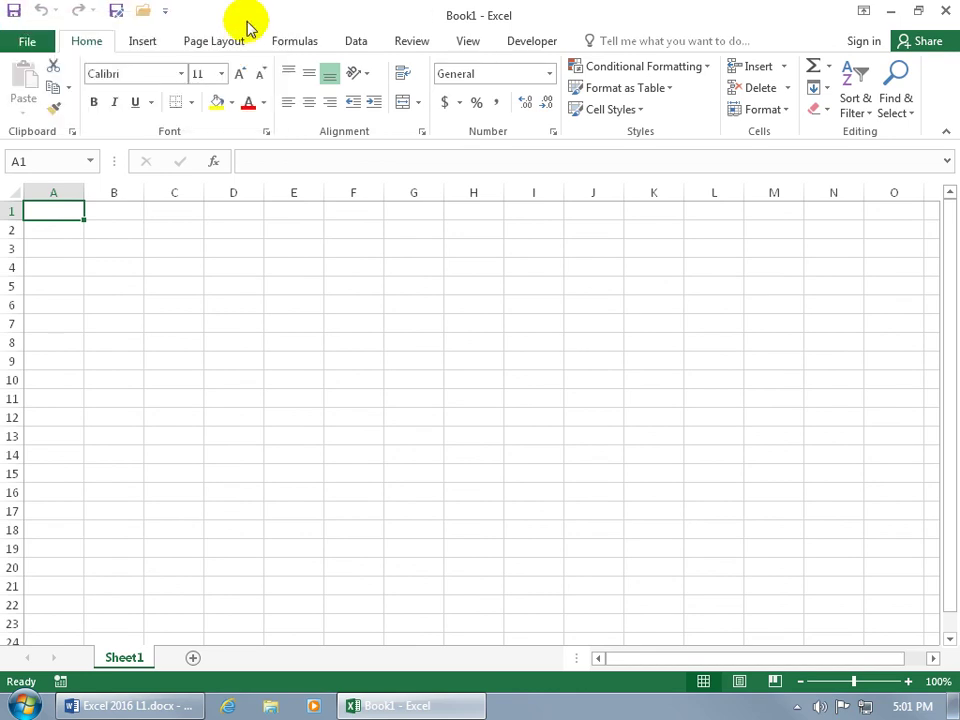